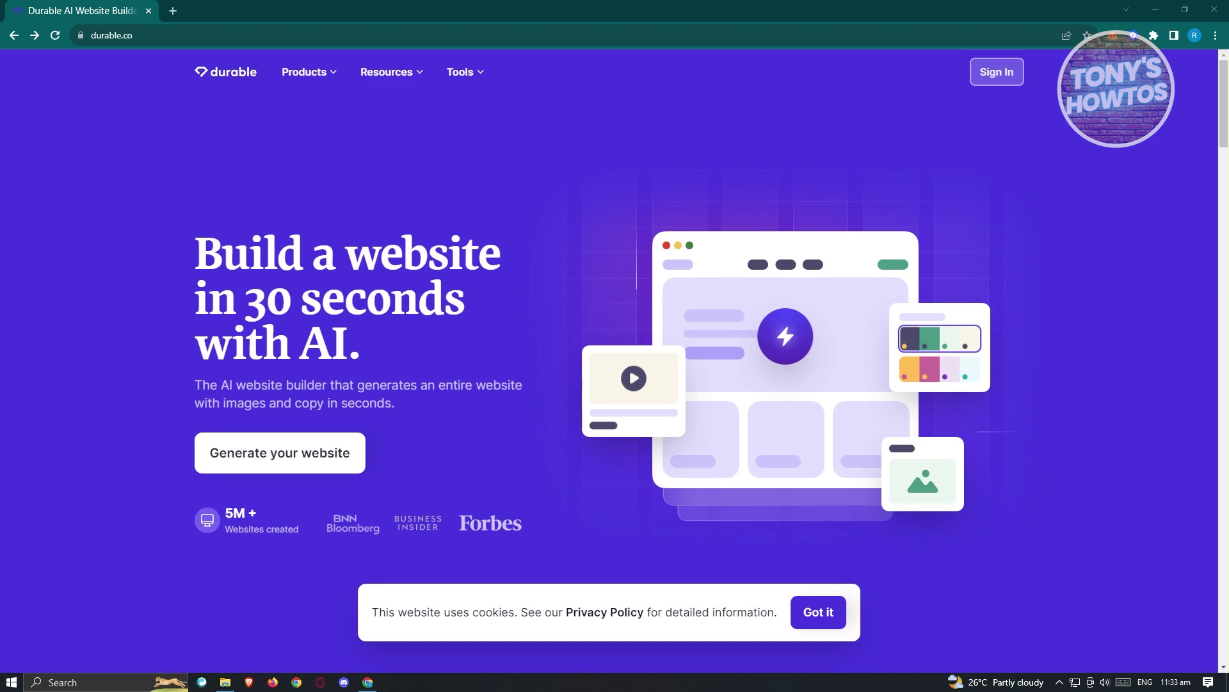
Switch from sign-in to sign-up and begin building a new site, reaching the Industry step
left_click(1014, 80)
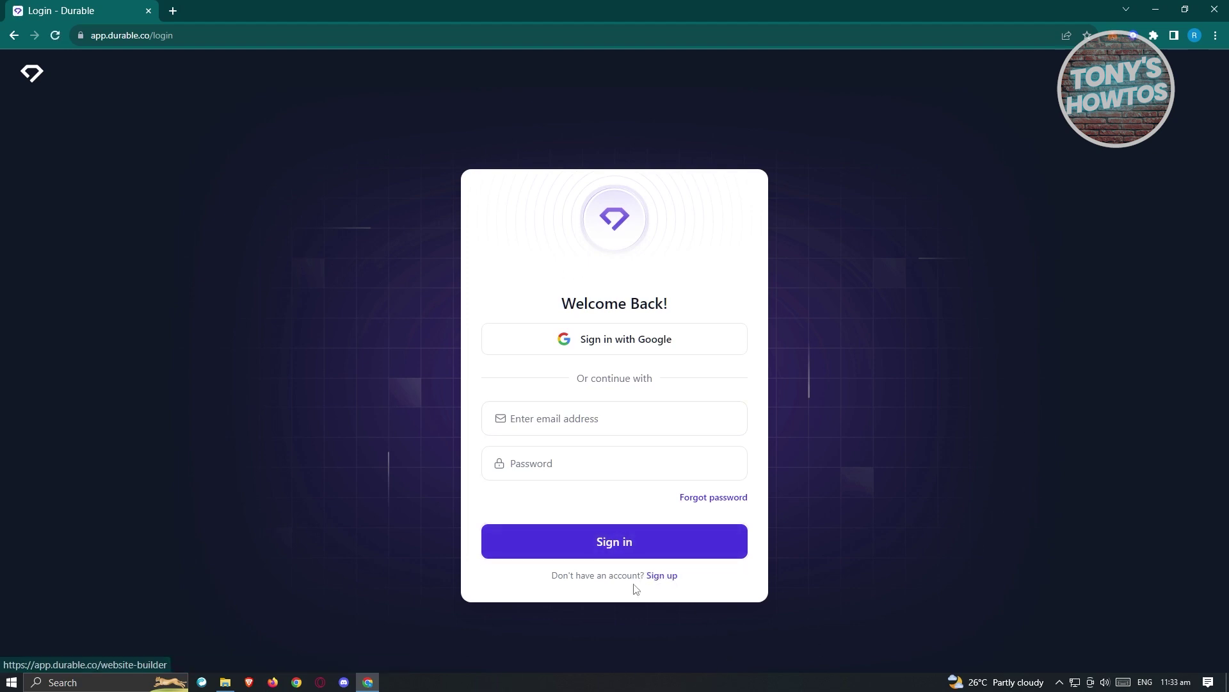
left_click(666, 576)
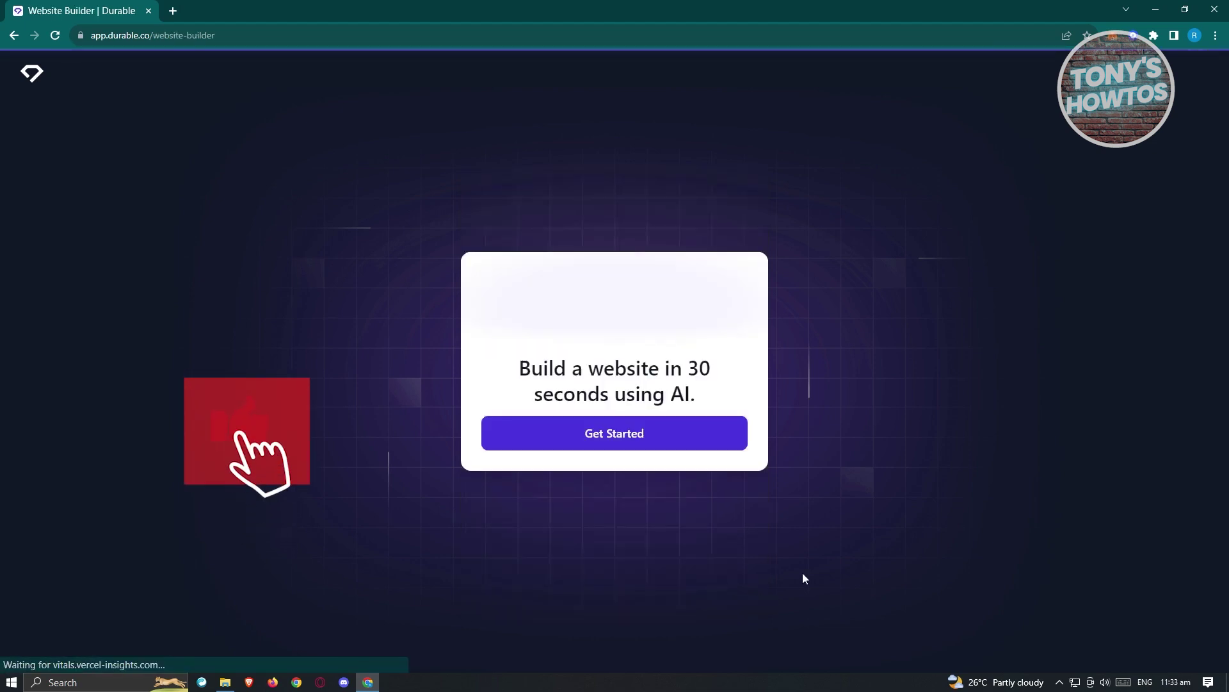
left_click(598, 436)
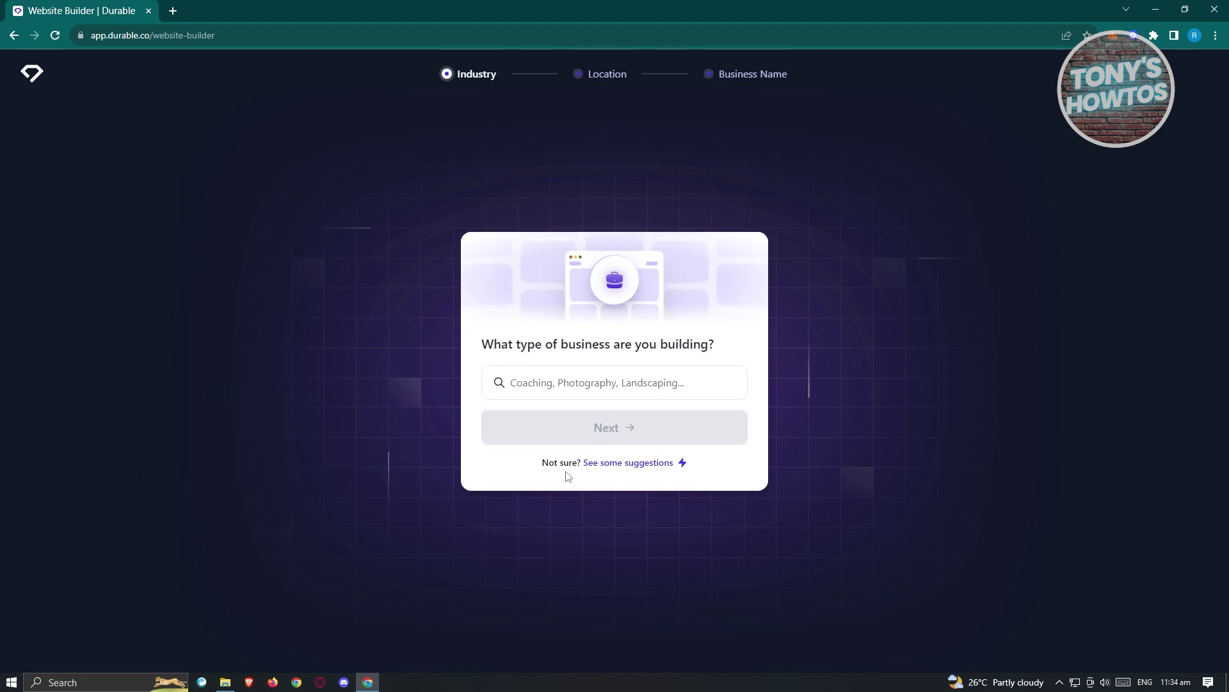
Choose 'studio' as the business type
left_click(606, 384)
type("studio")
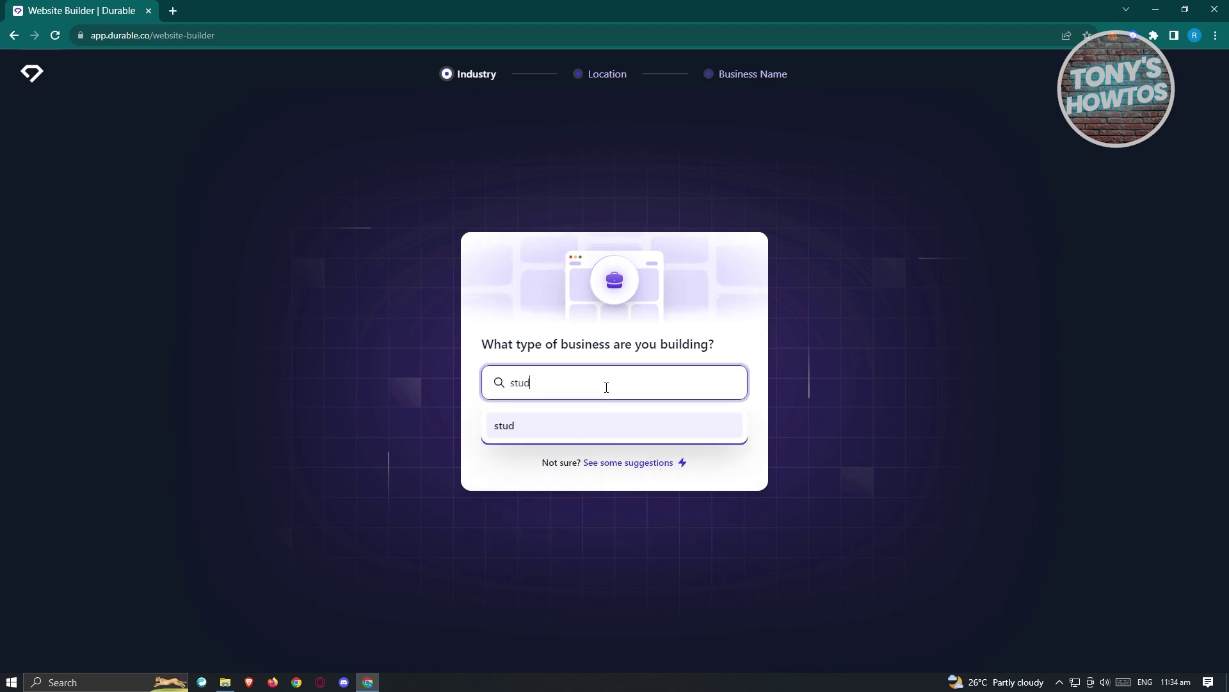
left_click(593, 429)
left_click(647, 435)
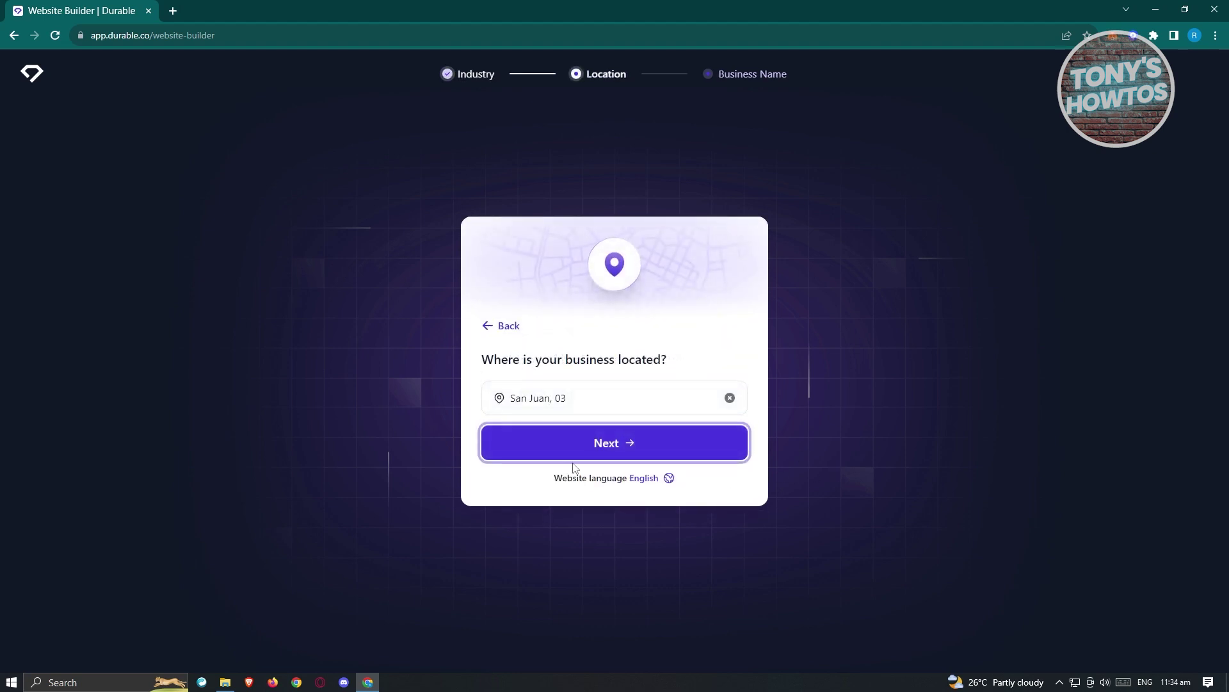
Keep the prefilled business location San Juan, 03
left_click(600, 398)
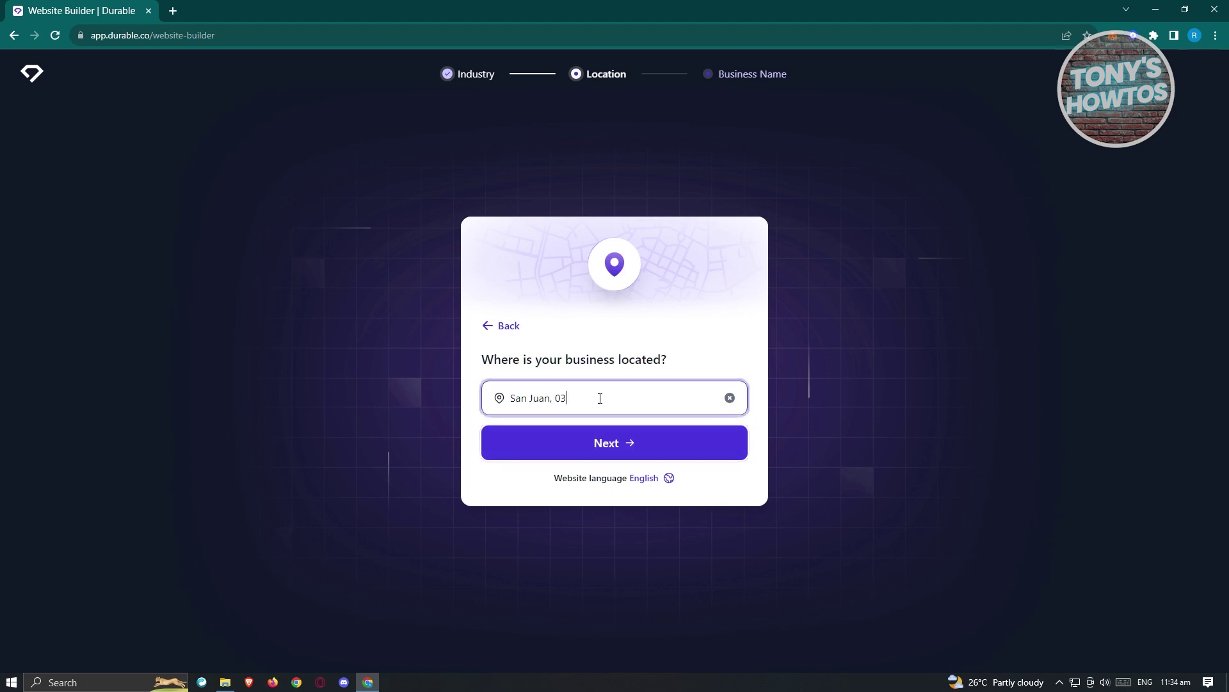
left_click(668, 326)
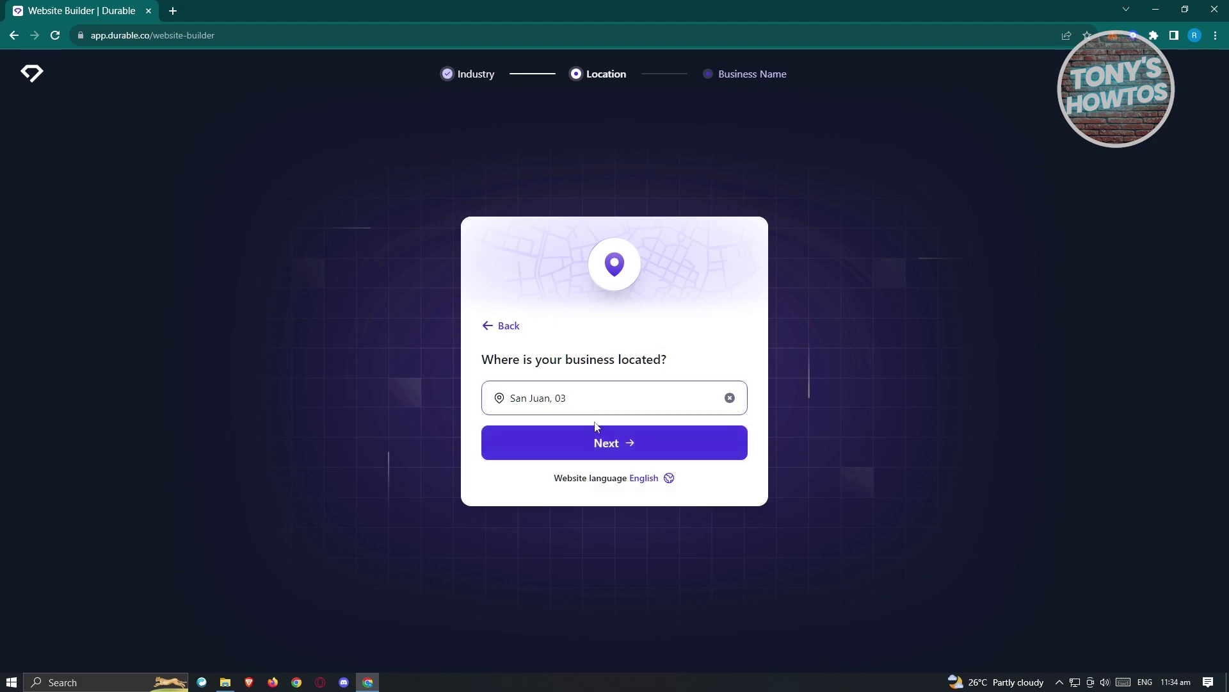
left_click(628, 443)
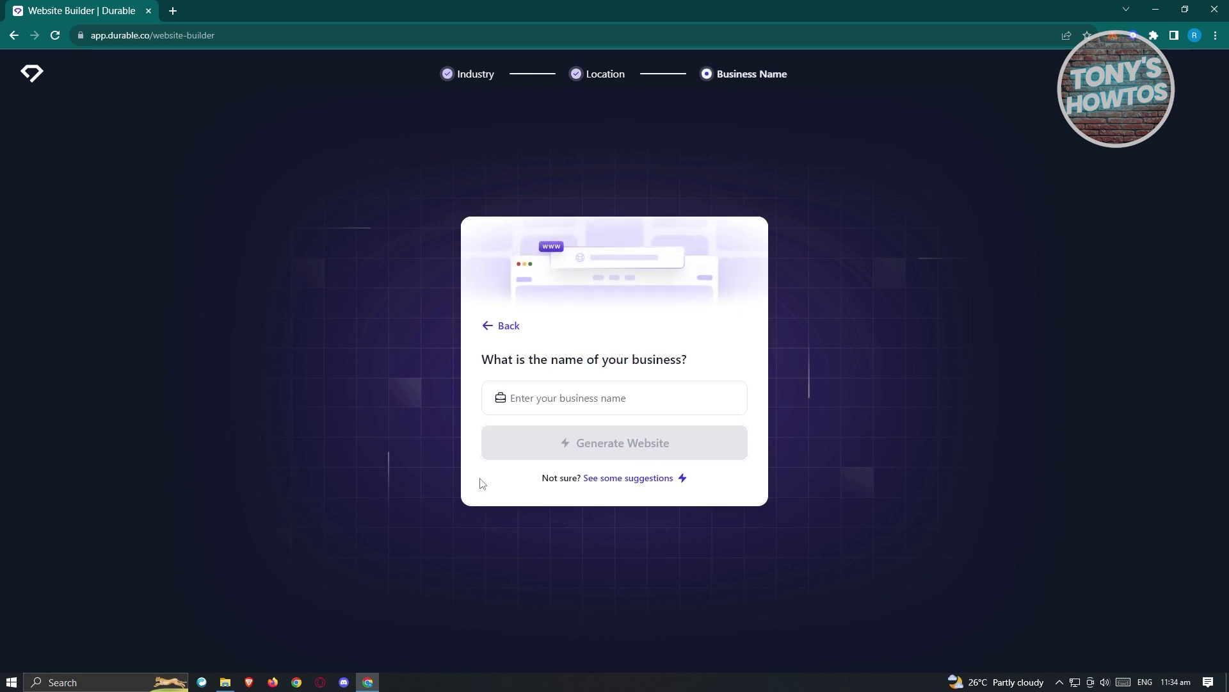
Name the business 'Renz Studio', fixing the typo, and generate the website
left_click(590, 398)
left_click(664, 399)
type("R")
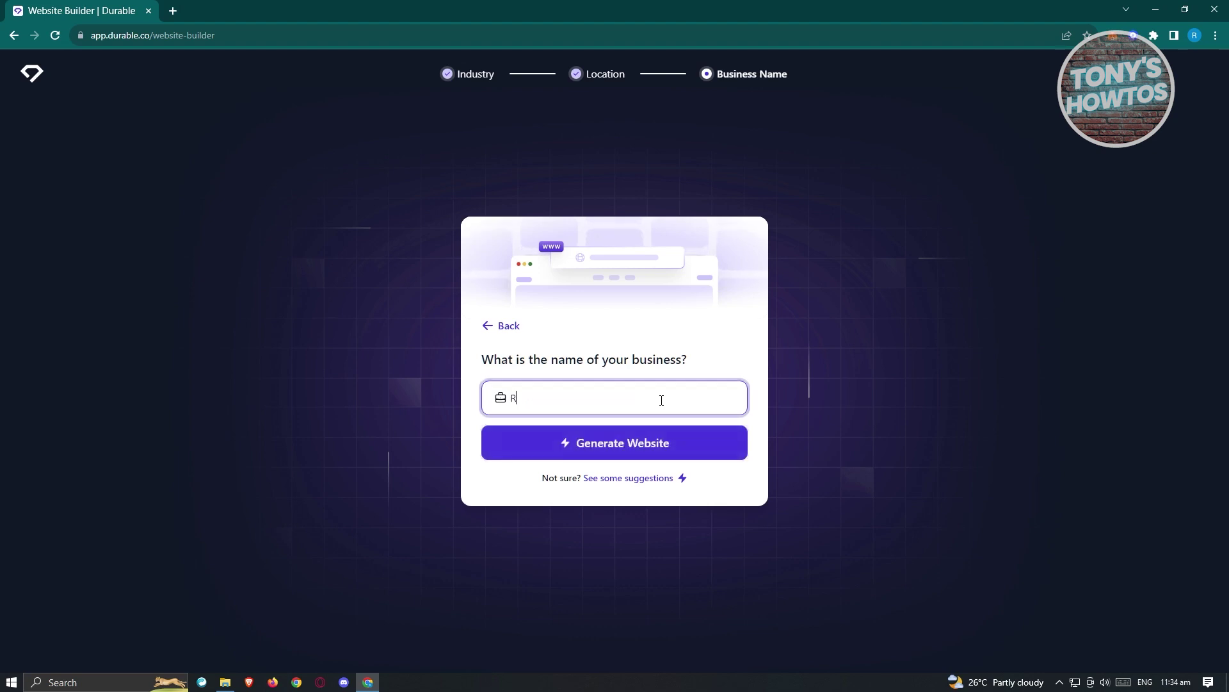
type("enz Stduio")
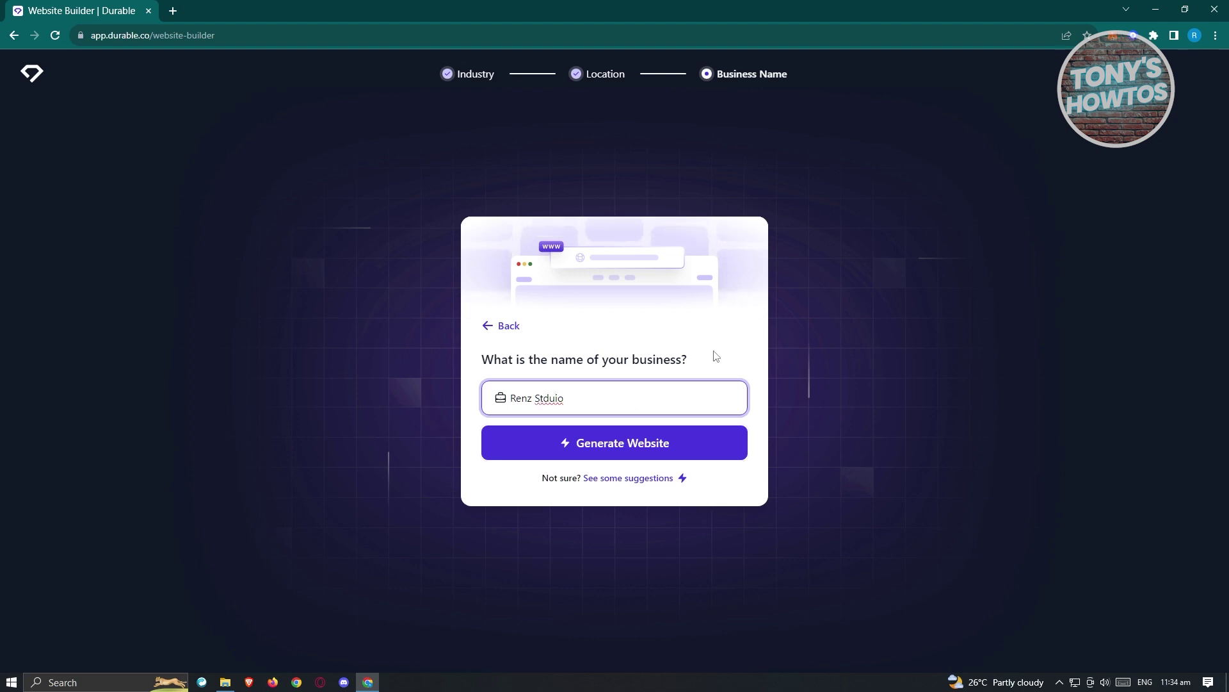
key("BackSpace")
key("Left")
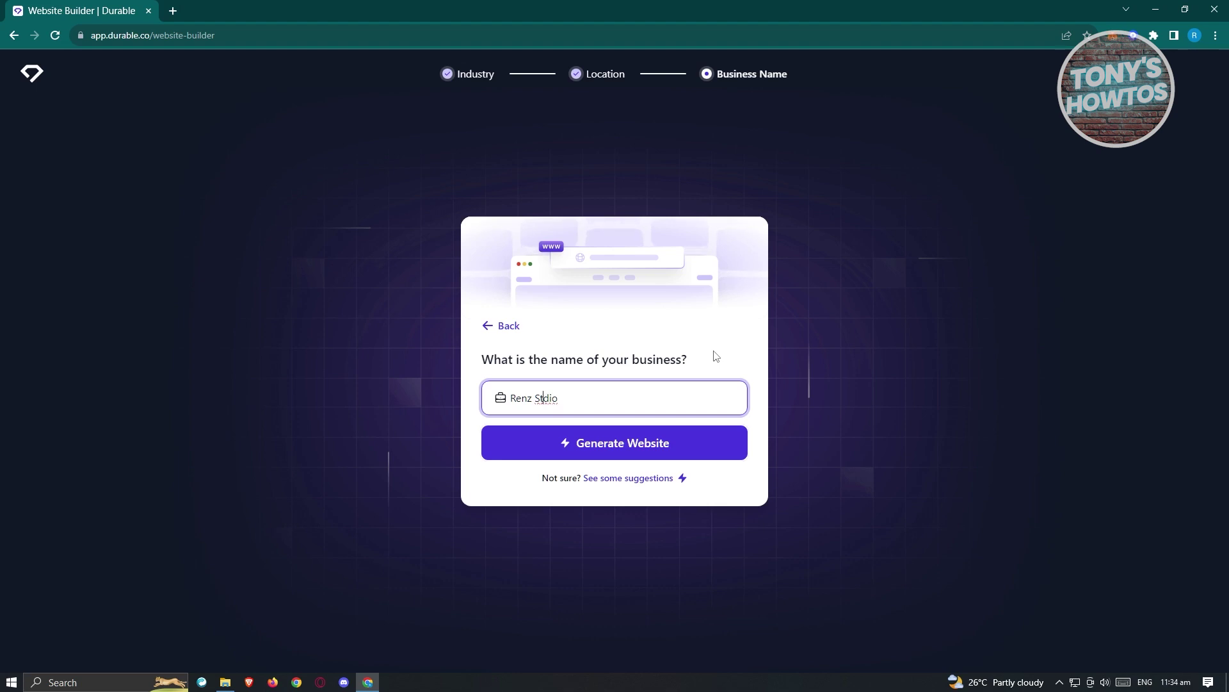
type("u")
left_click(643, 444)
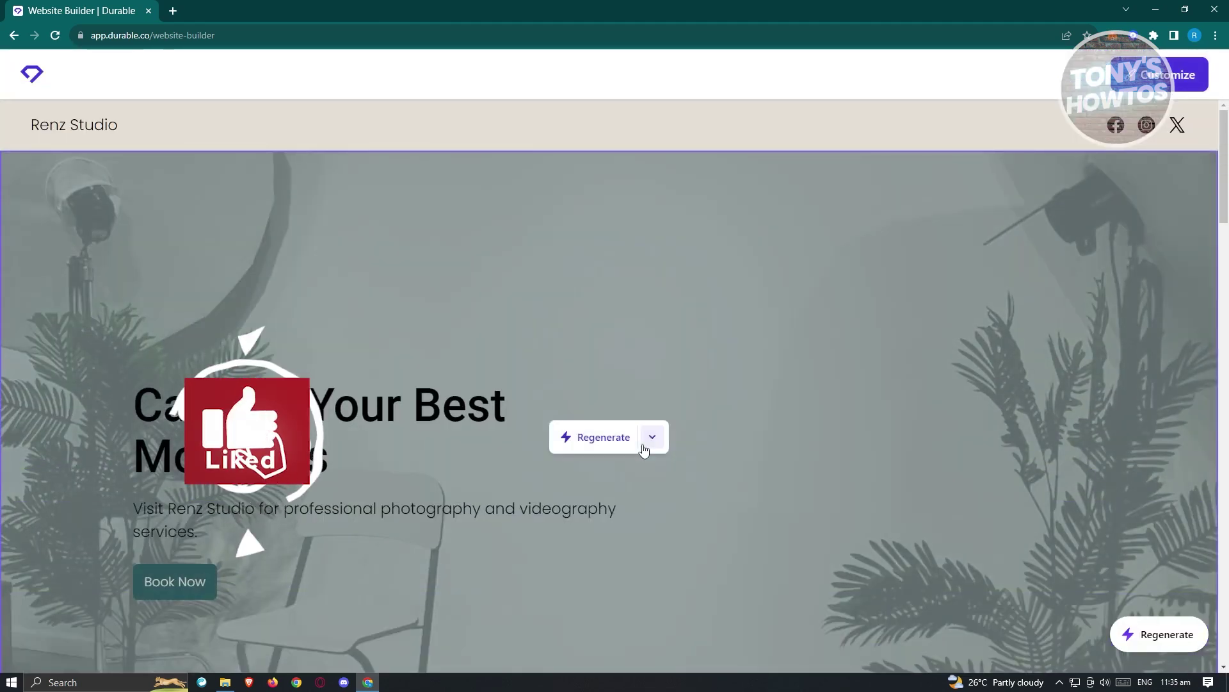
Scroll through the hero, services, testimonial, contact form and footer, then back up
scroll(287, 212, "down", 1)
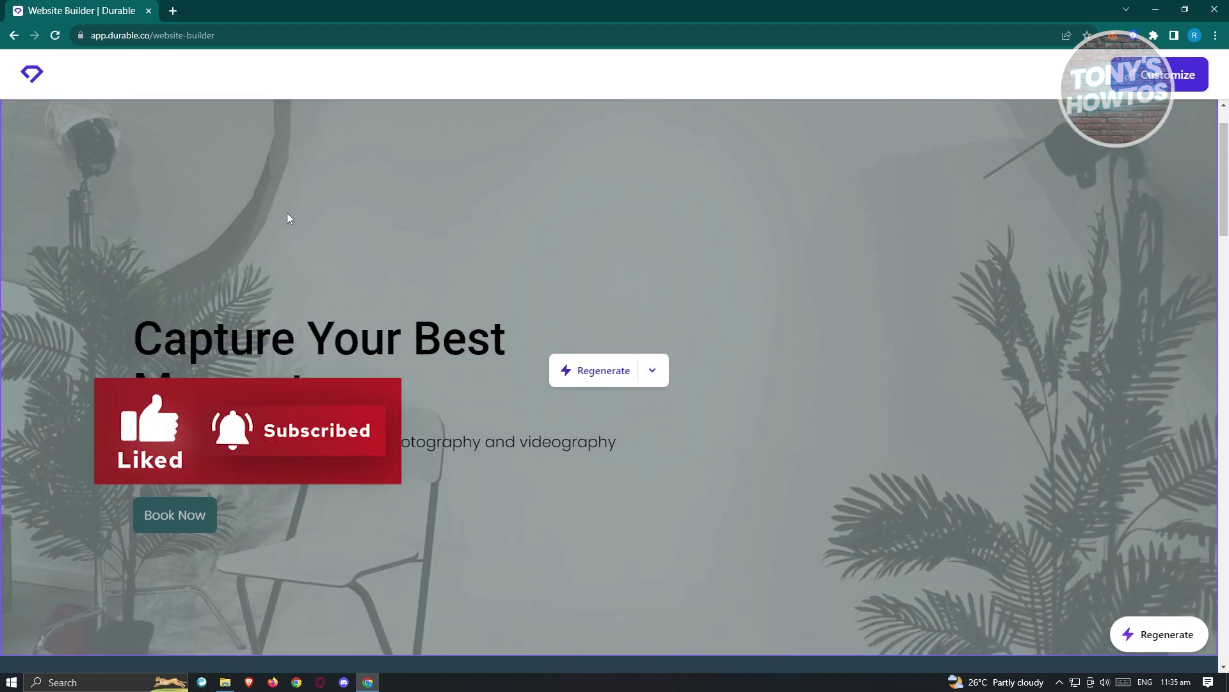
scroll(287, 218, "down", 1)
scroll(378, 332, "down", 2)
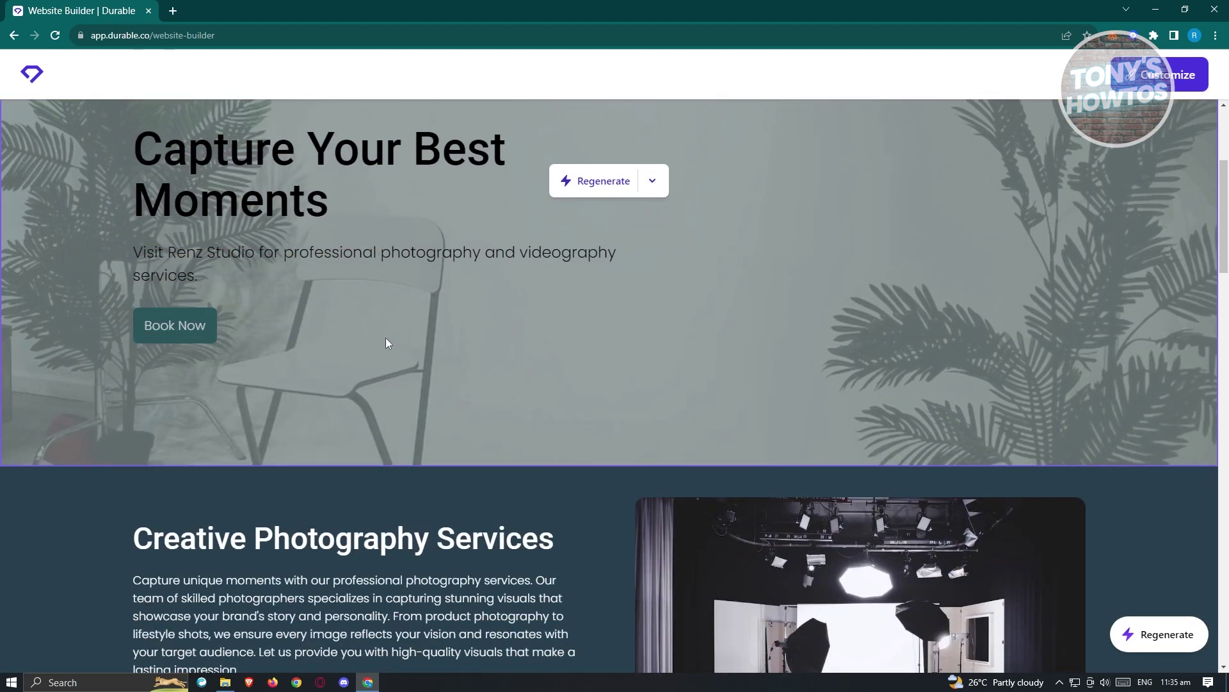
scroll(372, 439, "down", 1)
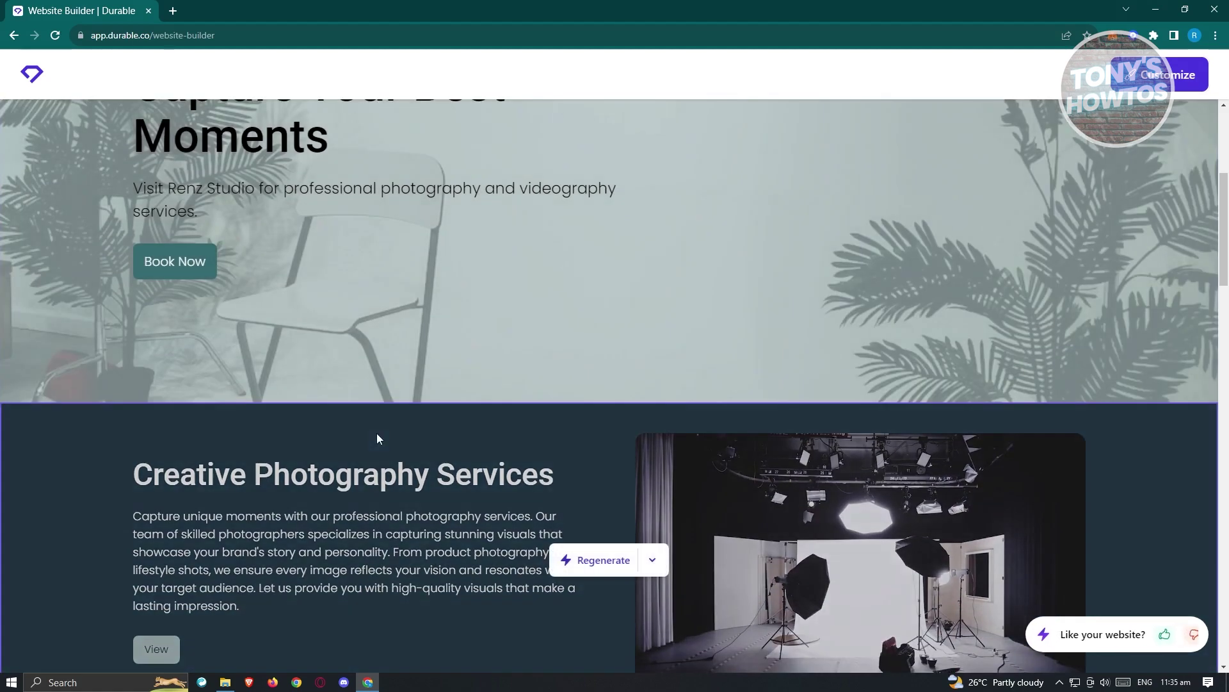
scroll(491, 426, "down", 1)
scroll(492, 427, "down", 11)
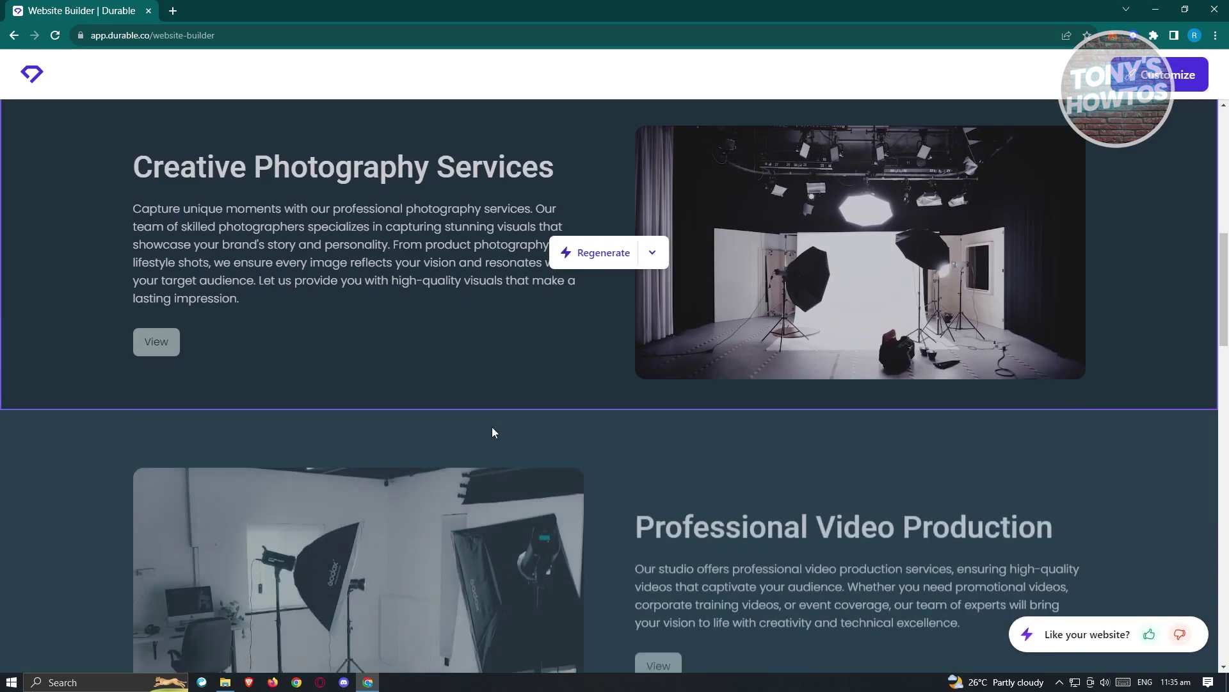
scroll(469, 436, "down", 12)
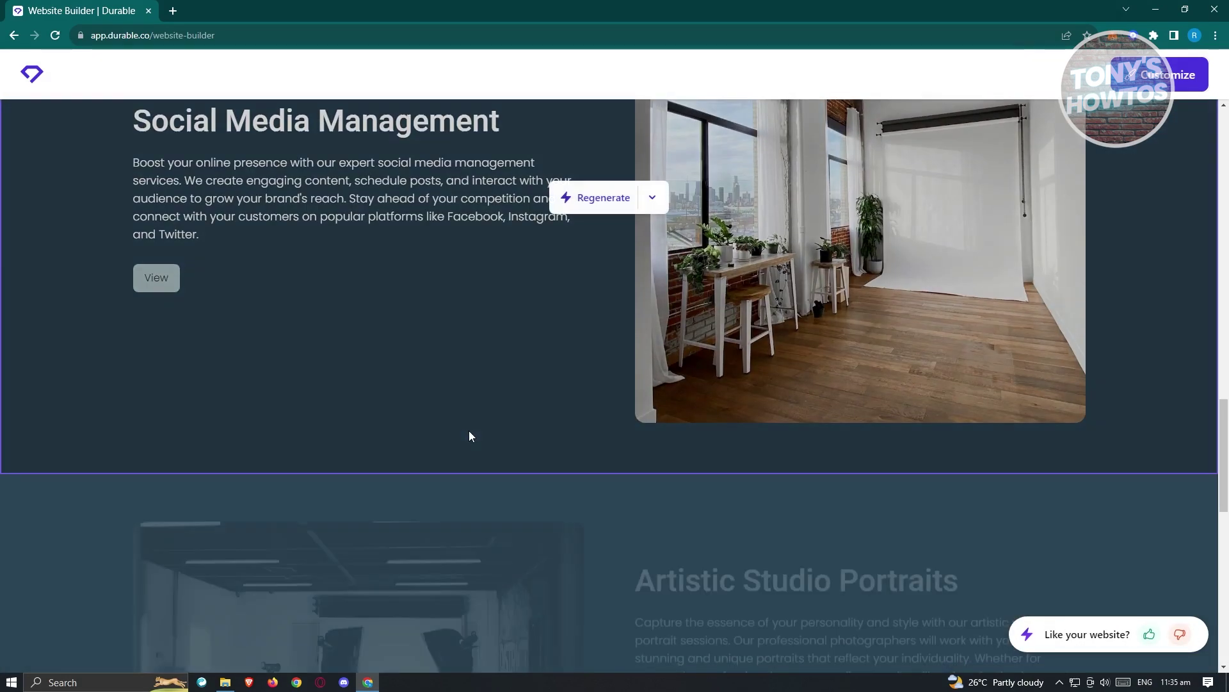
scroll(470, 431, "down", 6)
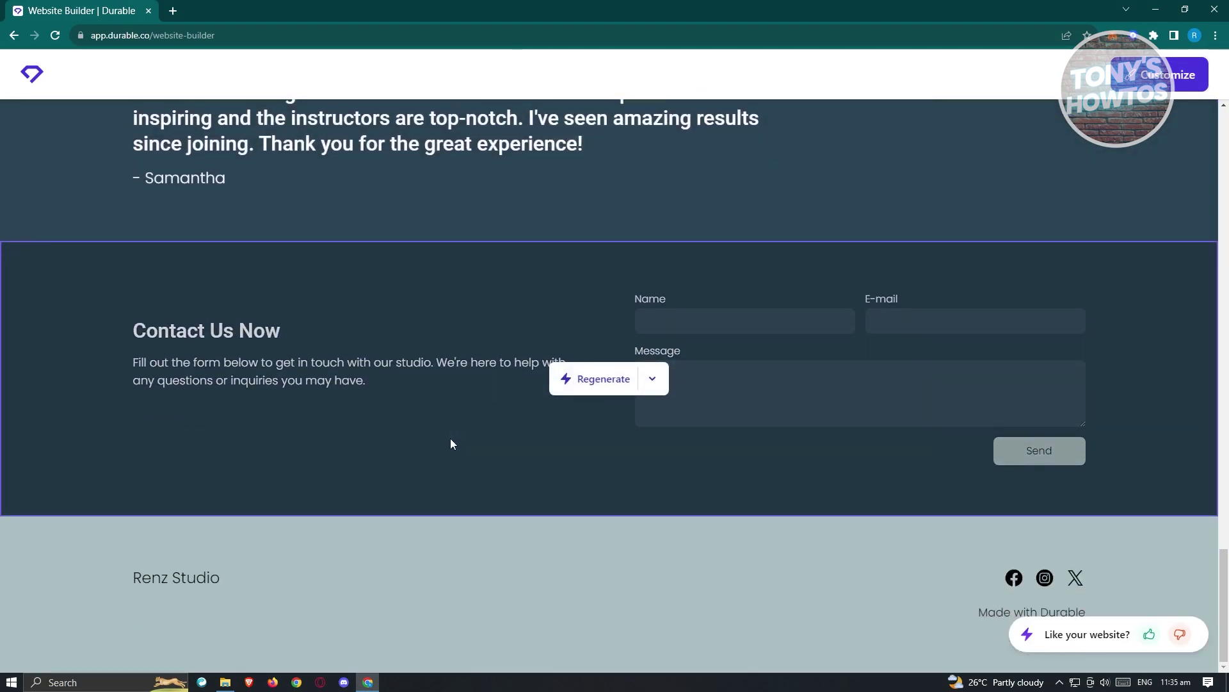
scroll(425, 437, "up", 20)
scroll(428, 450, "up", 10)
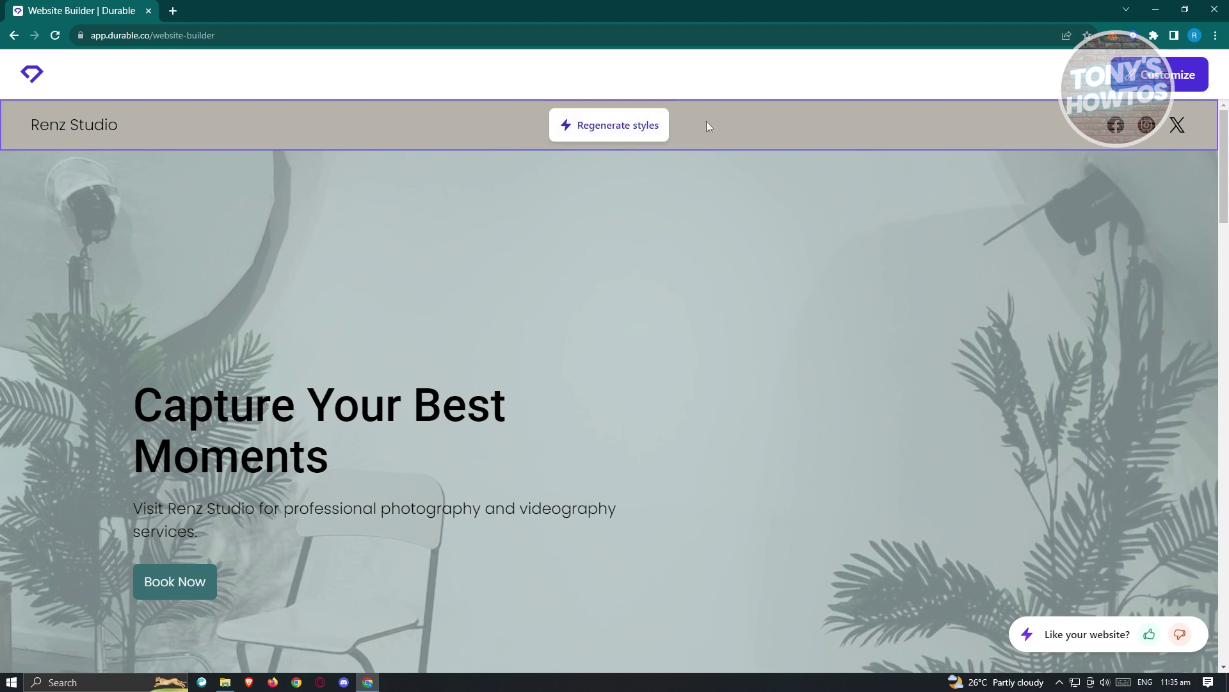
Regenerate the header's style three times
left_click(576, 130)
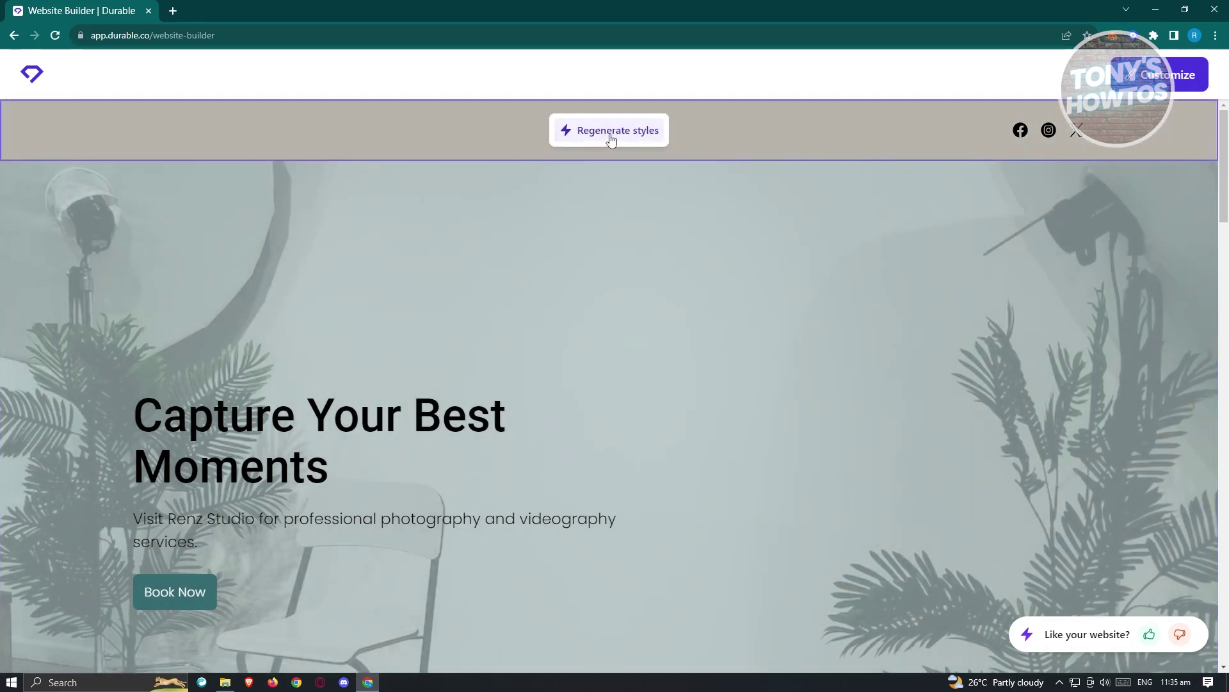
left_click(610, 133)
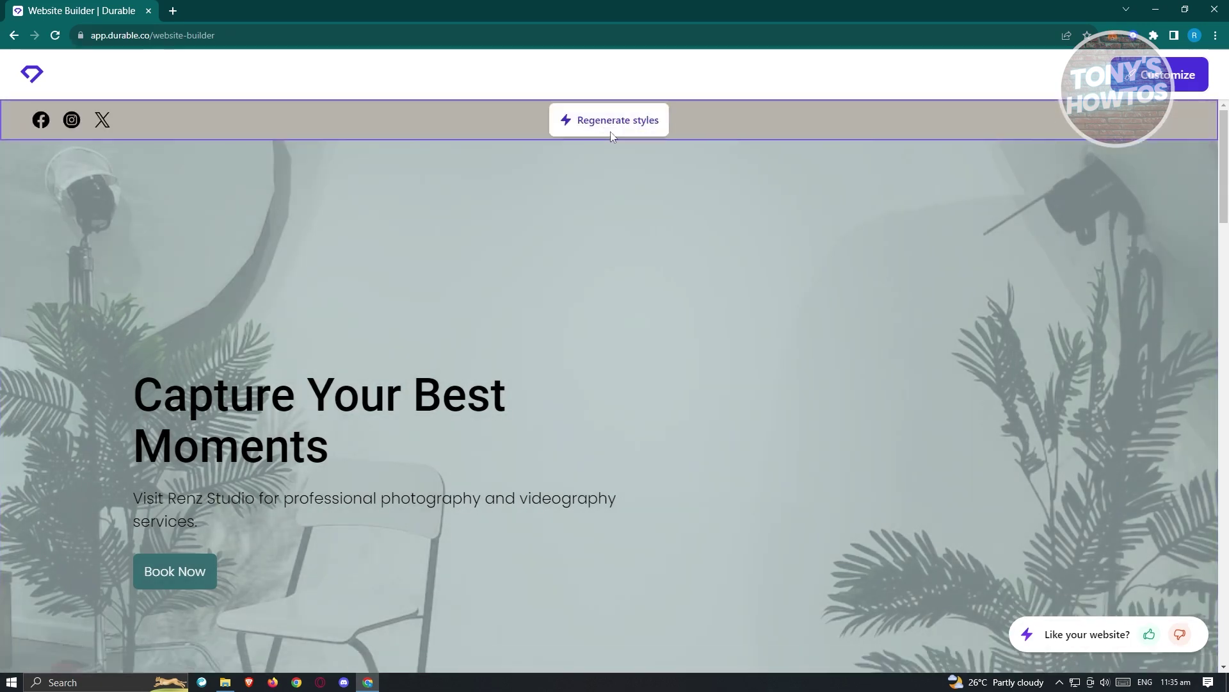
left_click(626, 125)
scroll(630, 198, "down", 2)
scroll(397, 247, "up", 2)
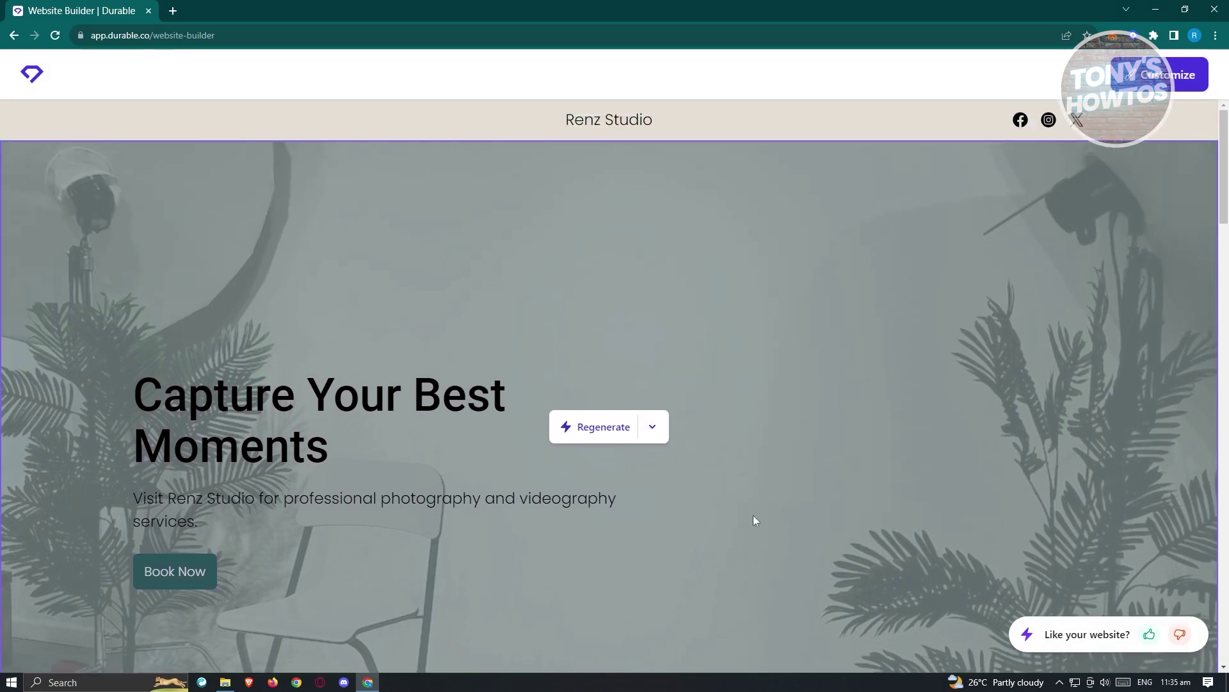
Regenerate the hero's text content, then sign up with a Google account
left_click(653, 427)
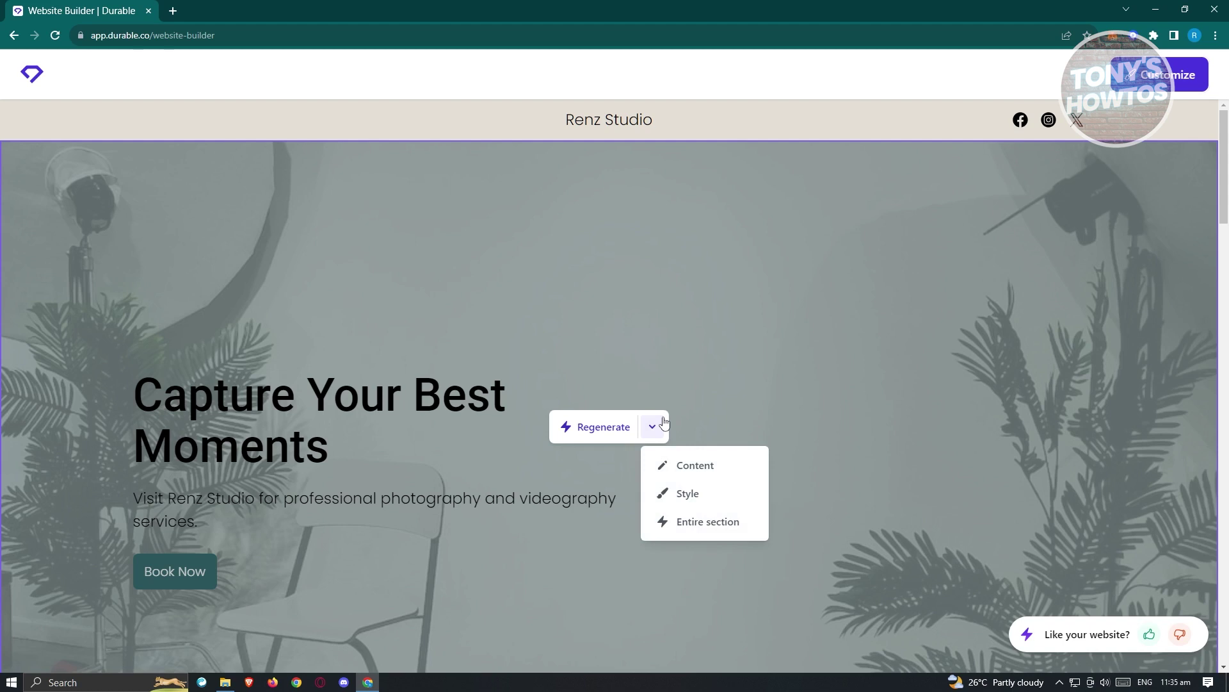
scroll(664, 422, "down", 1)
scroll(664, 423, "down", 1)
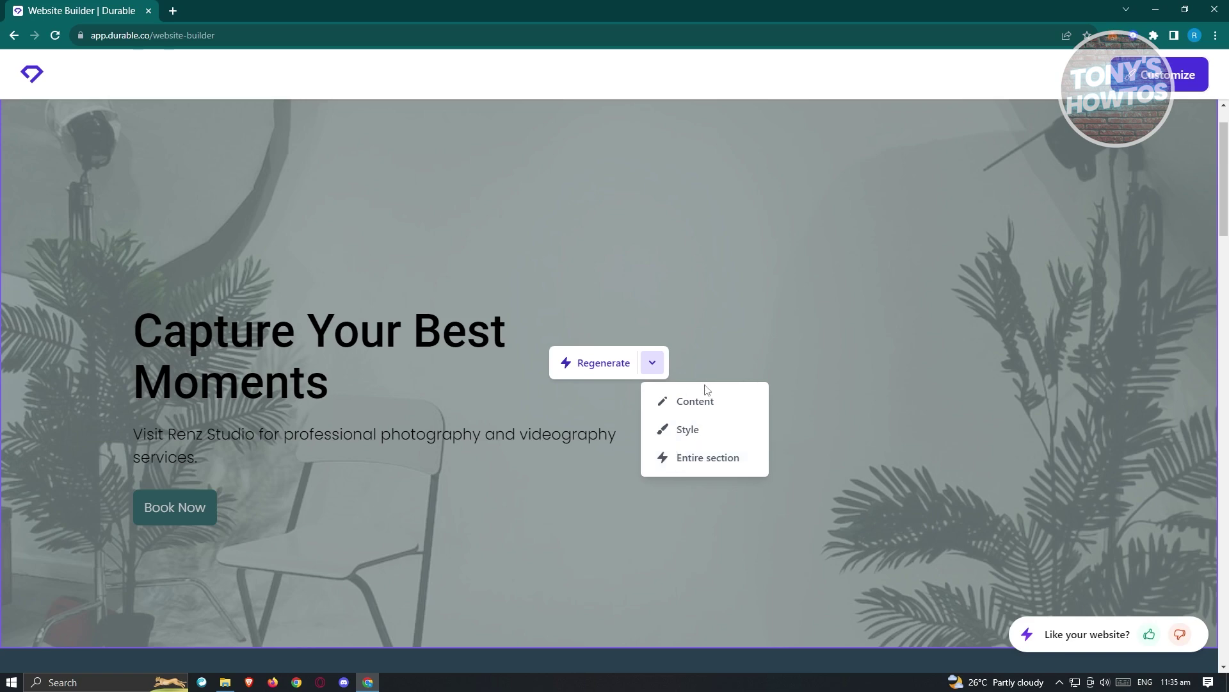
left_click(704, 401)
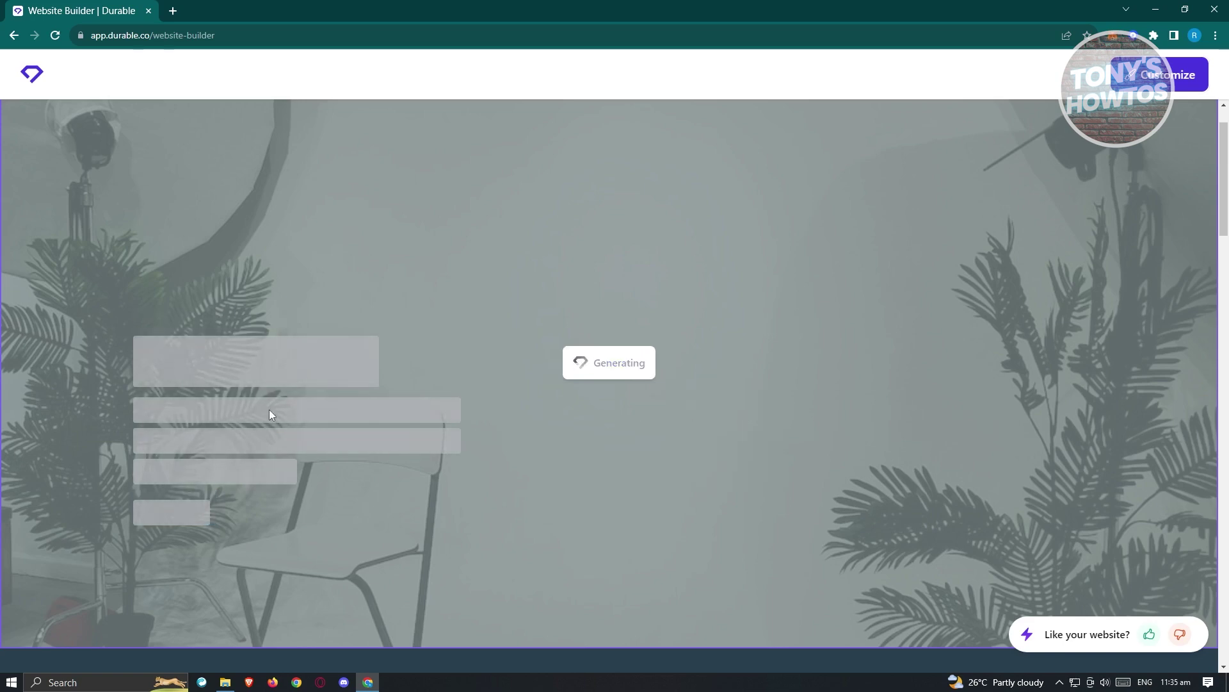
left_click(663, 373)
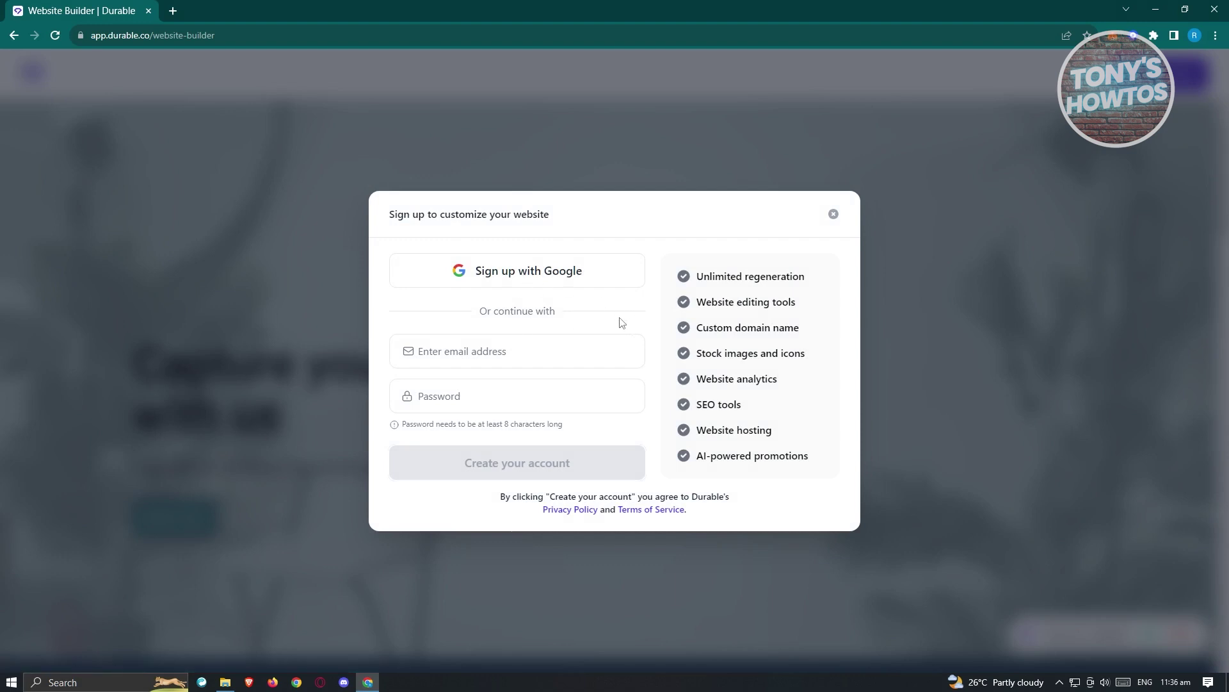
left_click(525, 282)
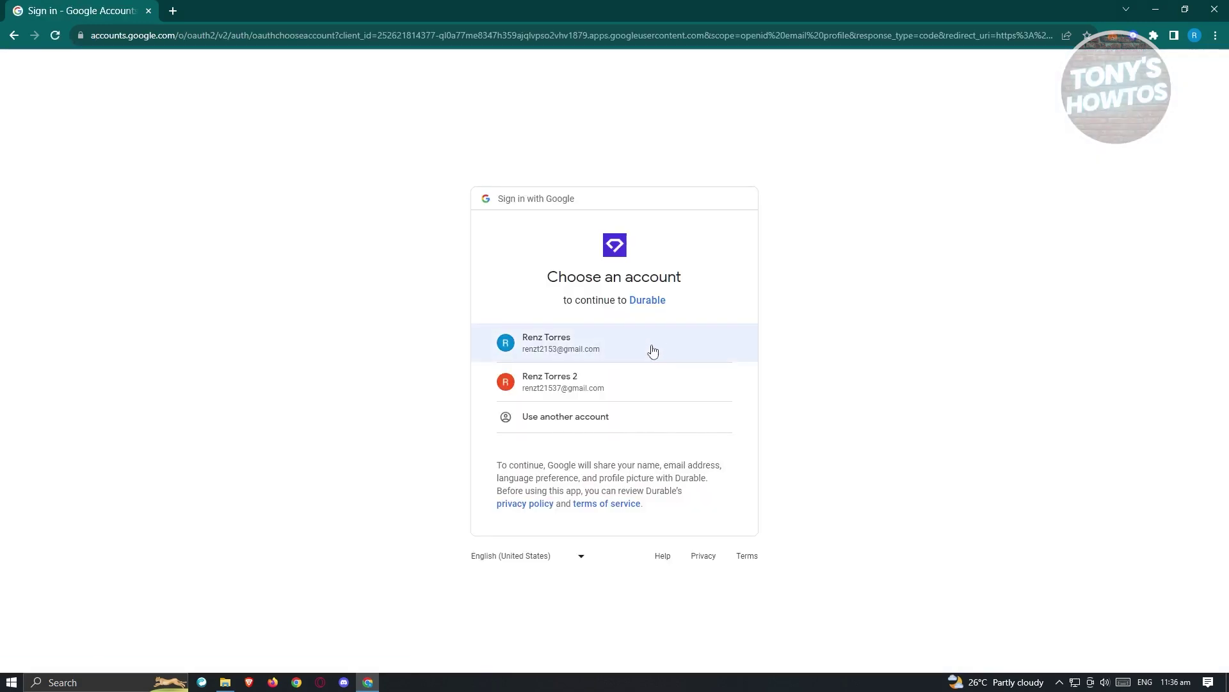
left_click(664, 353)
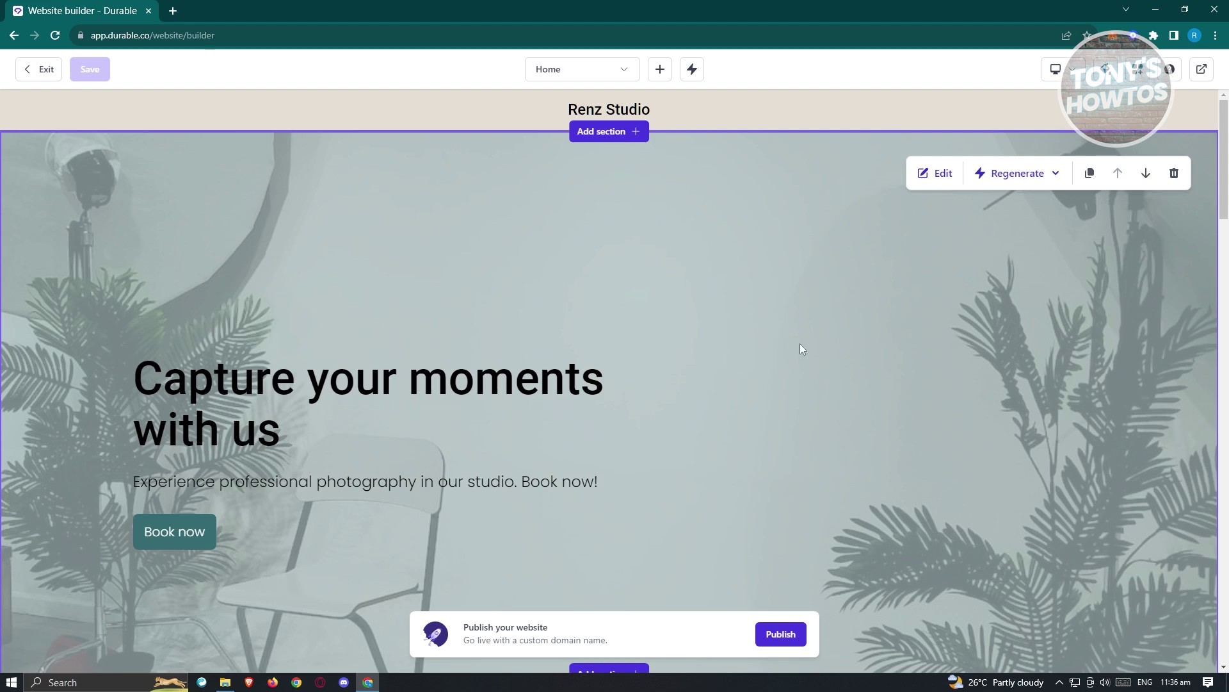
mouse_move(814, 115)
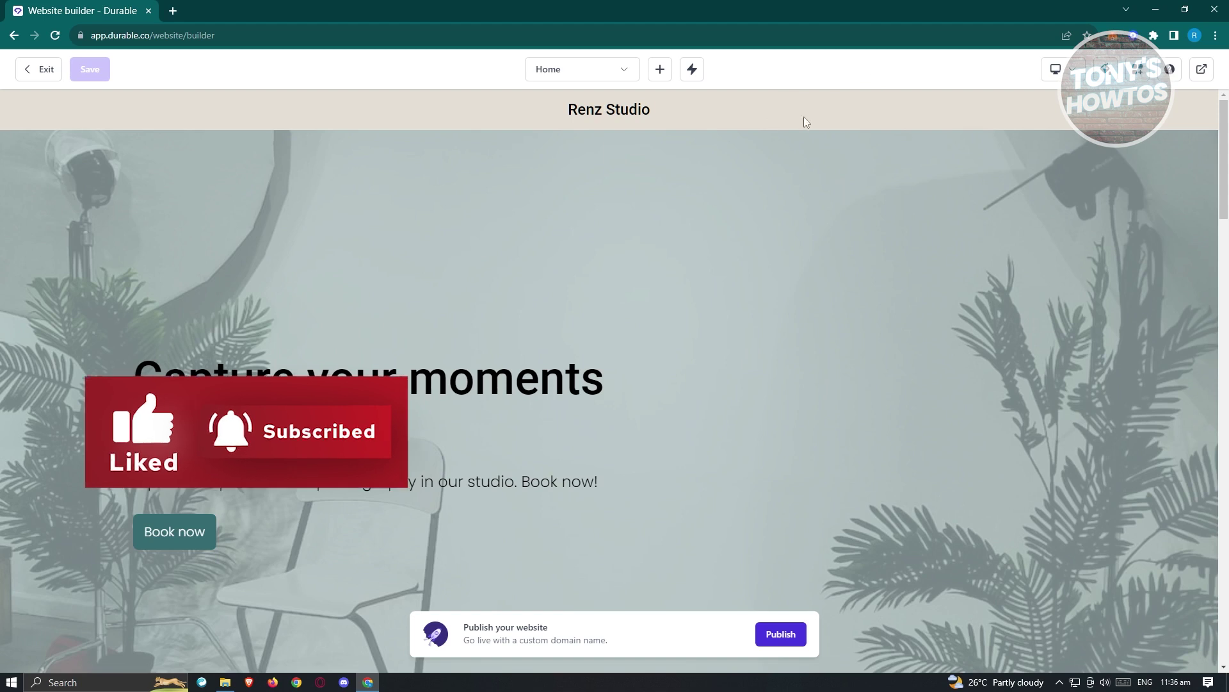
mouse_move(787, 367)
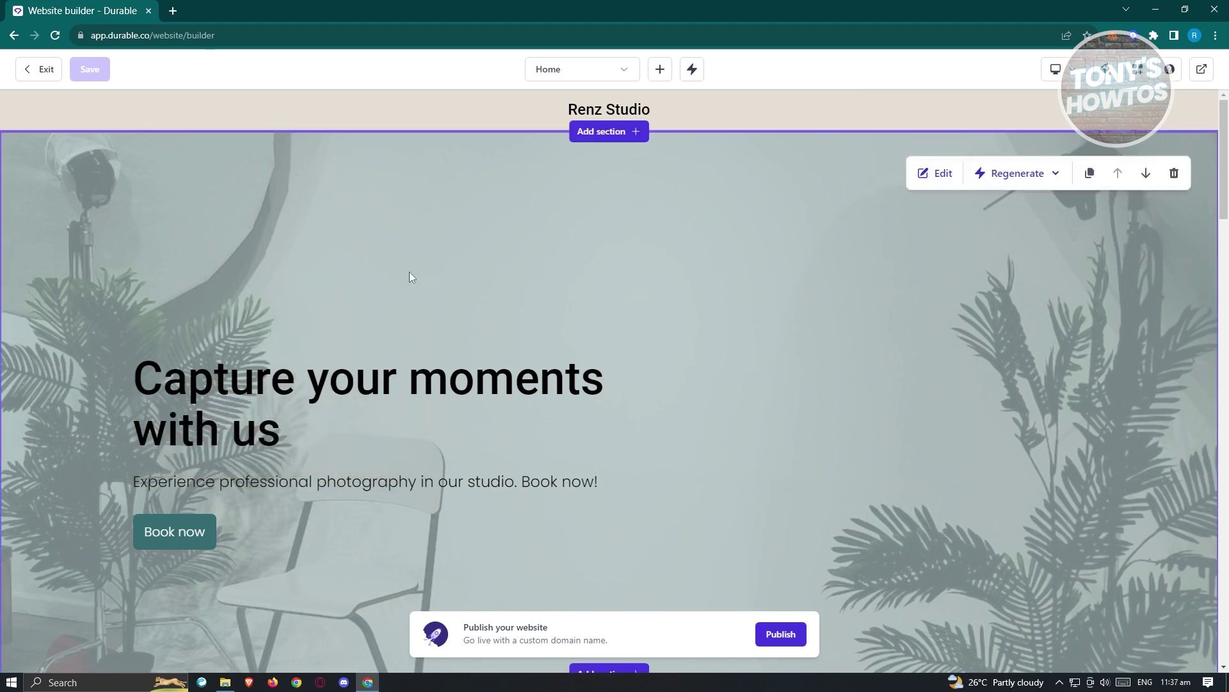
scroll(832, 363, "down", 1)
scroll(678, 301, "up", 1)
left_click(941, 174)
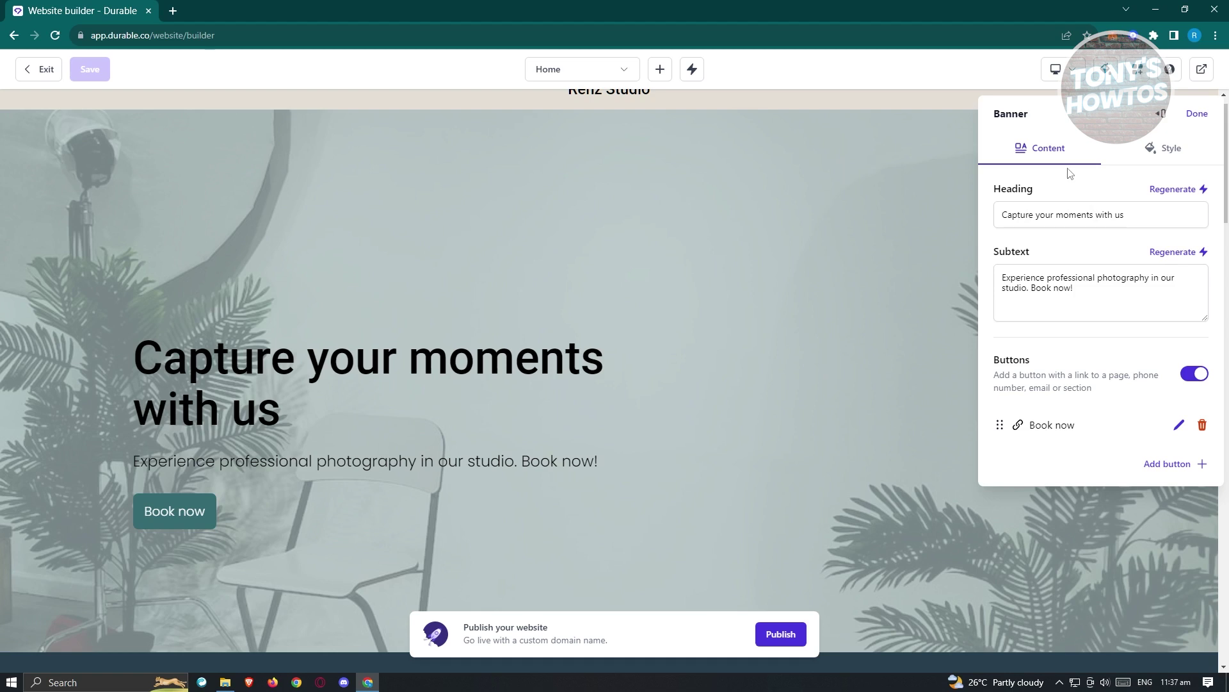
Select the banner heading and subtext, toggling the Book now button off and back on
left_click_drag(1150, 219, 989, 215)
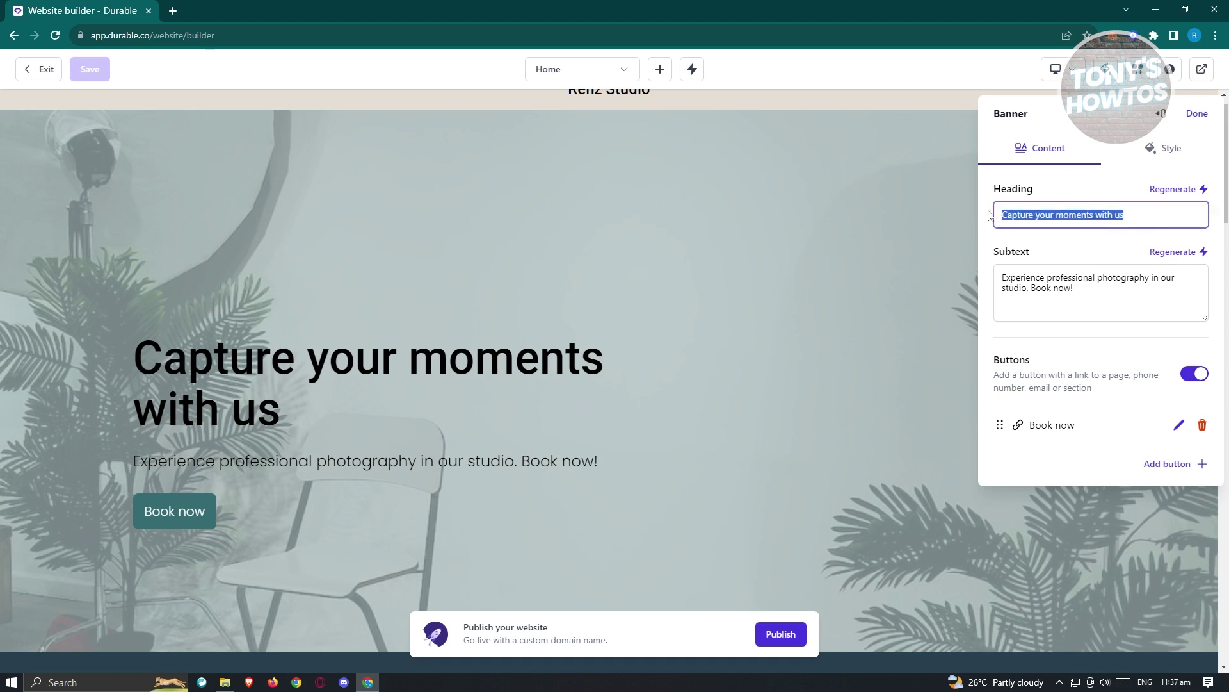
left_click_drag(1082, 292, 981, 286)
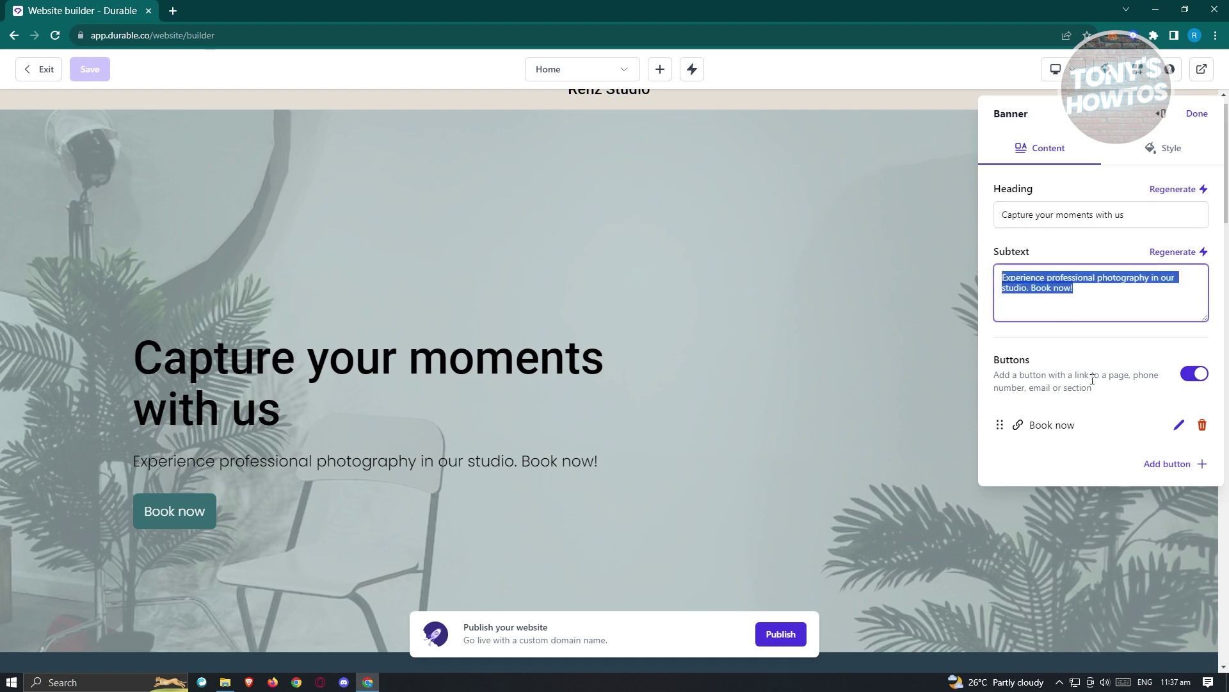
left_click(1194, 374)
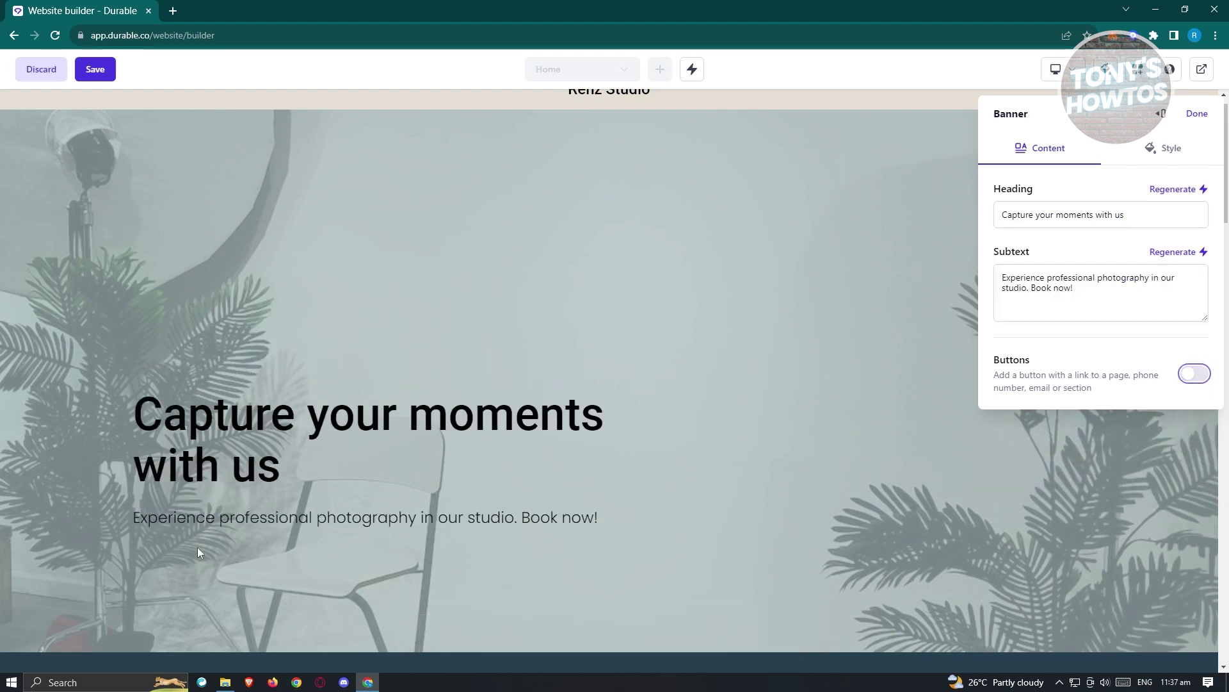
left_click(1194, 373)
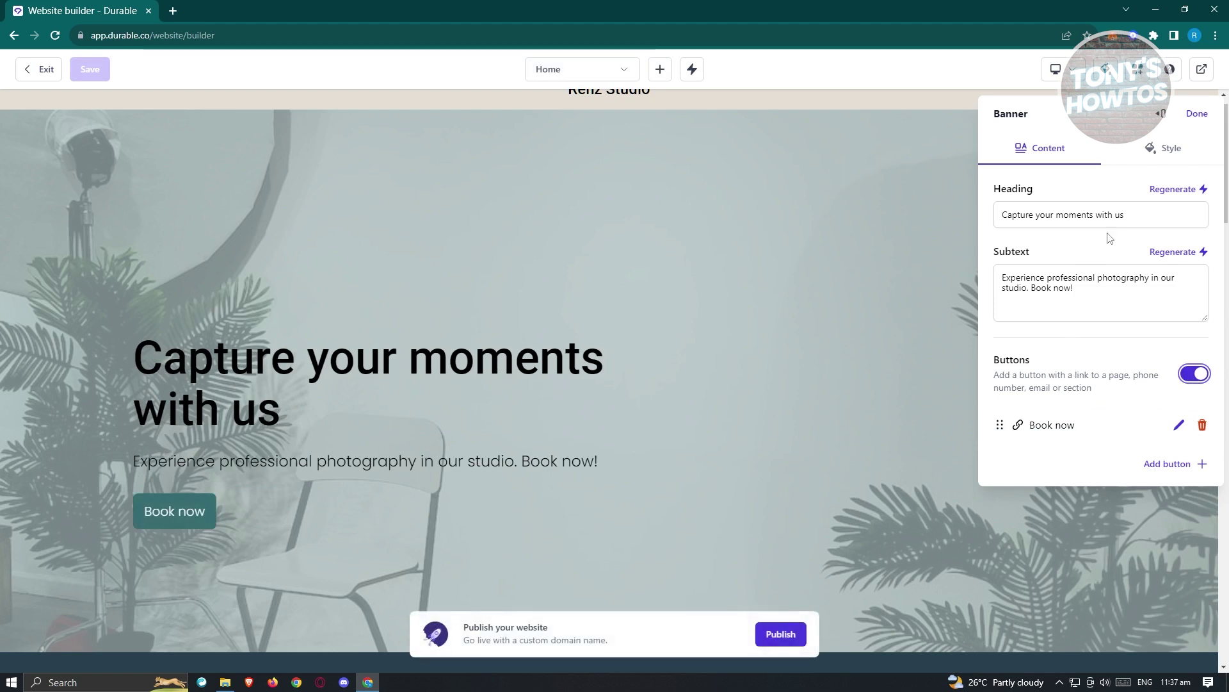
left_click_drag(1139, 214, 994, 222)
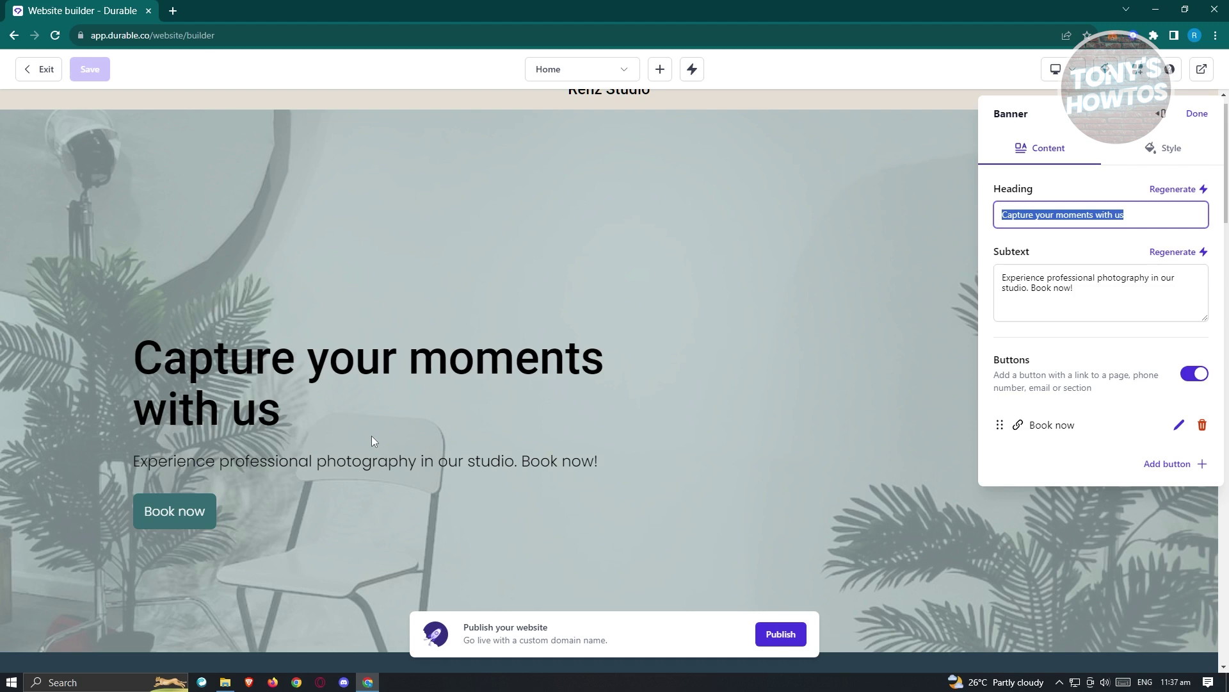
left_click(1159, 151)
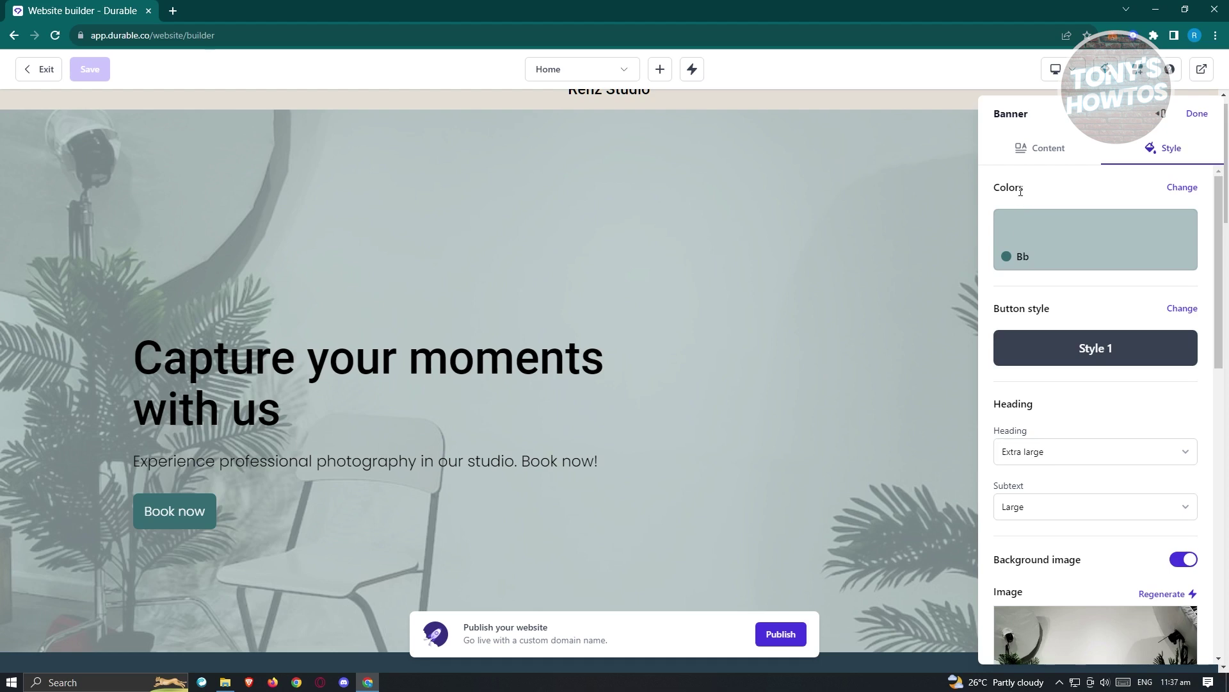
Toggle the banner's studio background image off and back on, then close the banner settings
scroll(1074, 346, "down", 5)
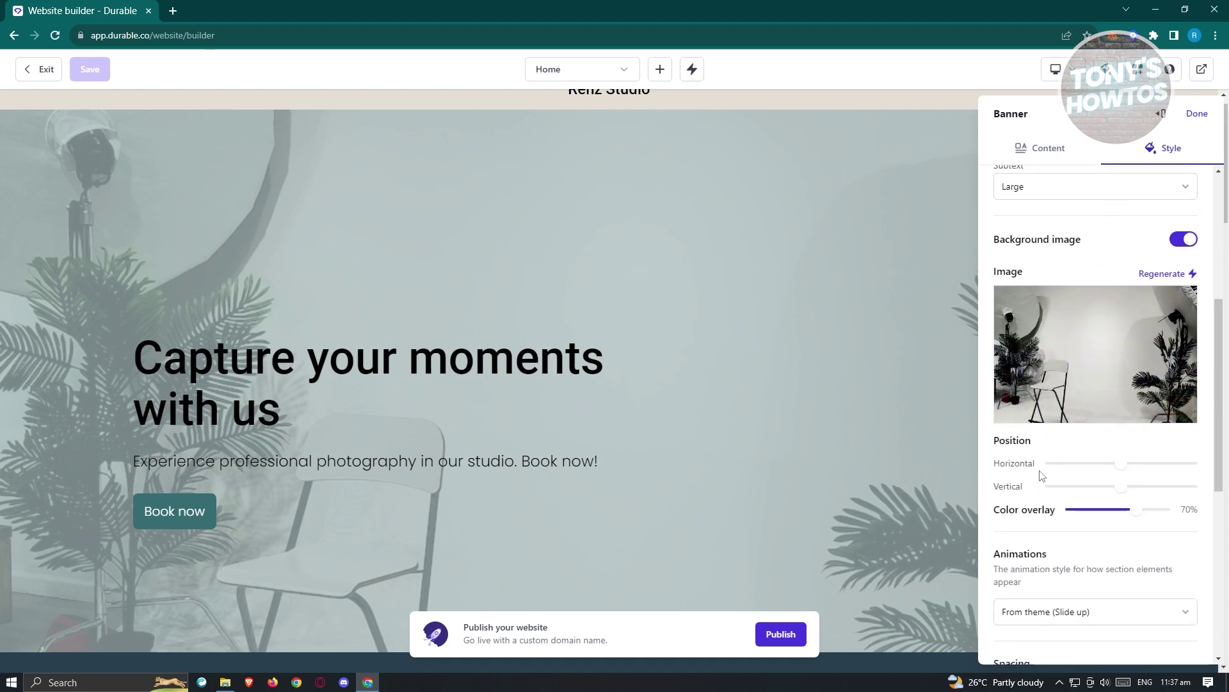
left_click(1184, 240)
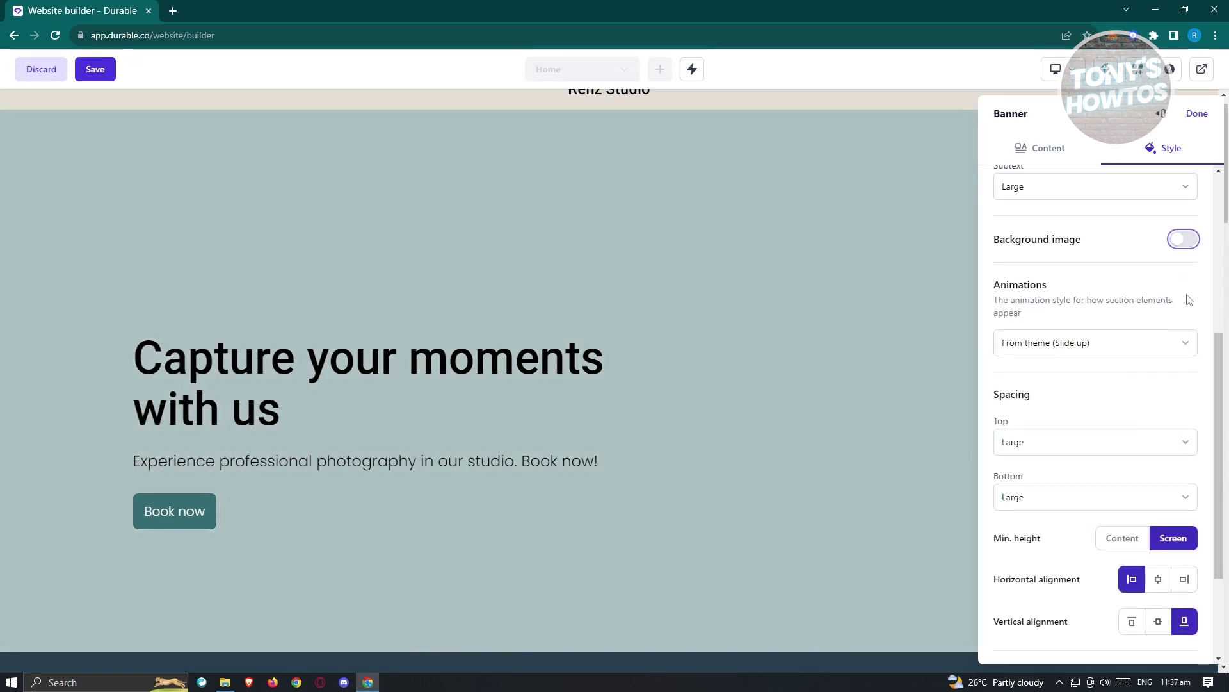
left_click(1184, 239)
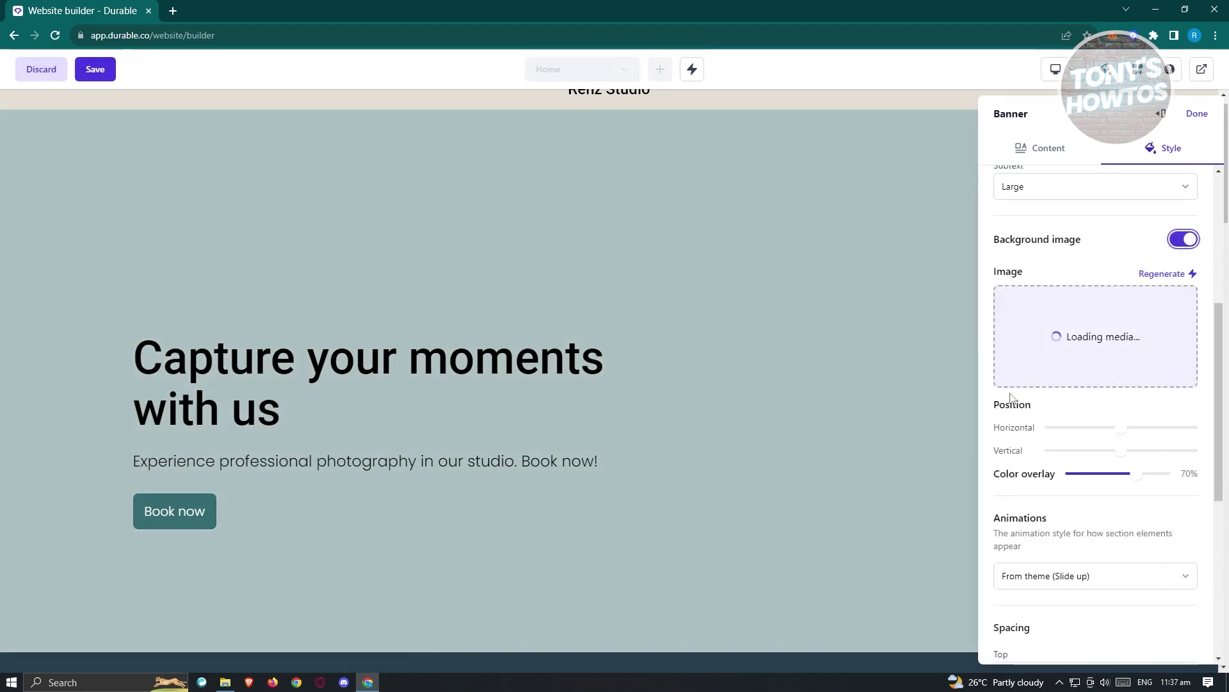
scroll(1095, 403, "down", 6)
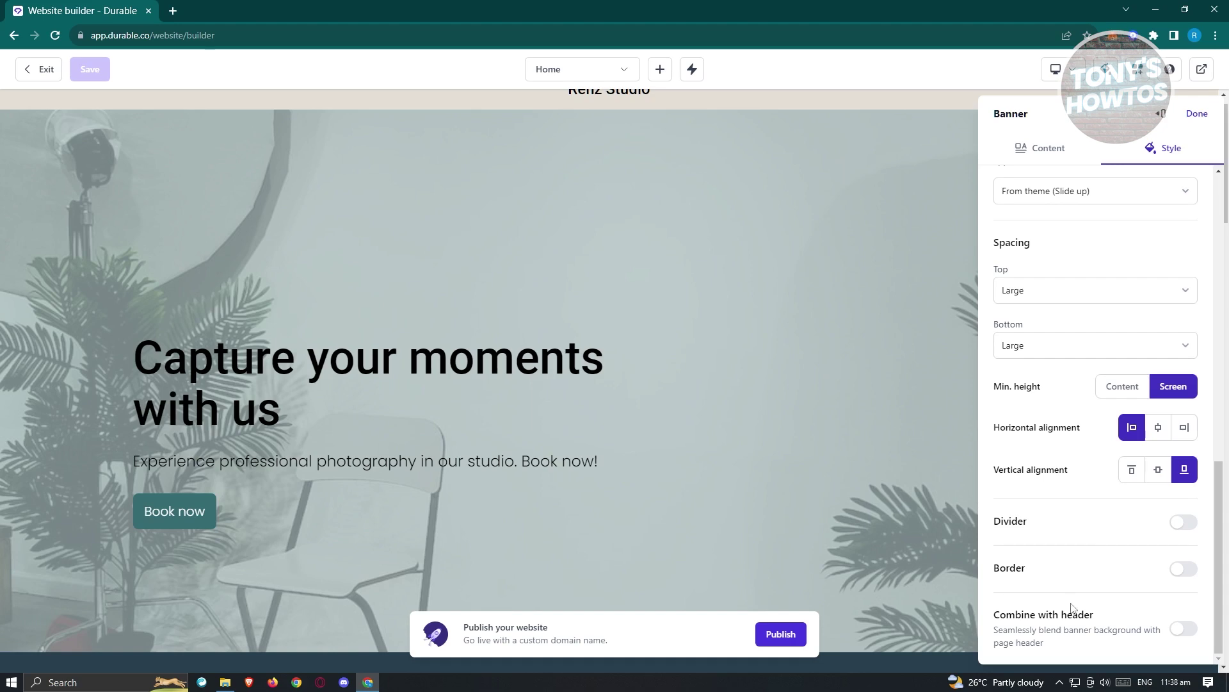
left_click(907, 347)
scroll(917, 350, "down", 4)
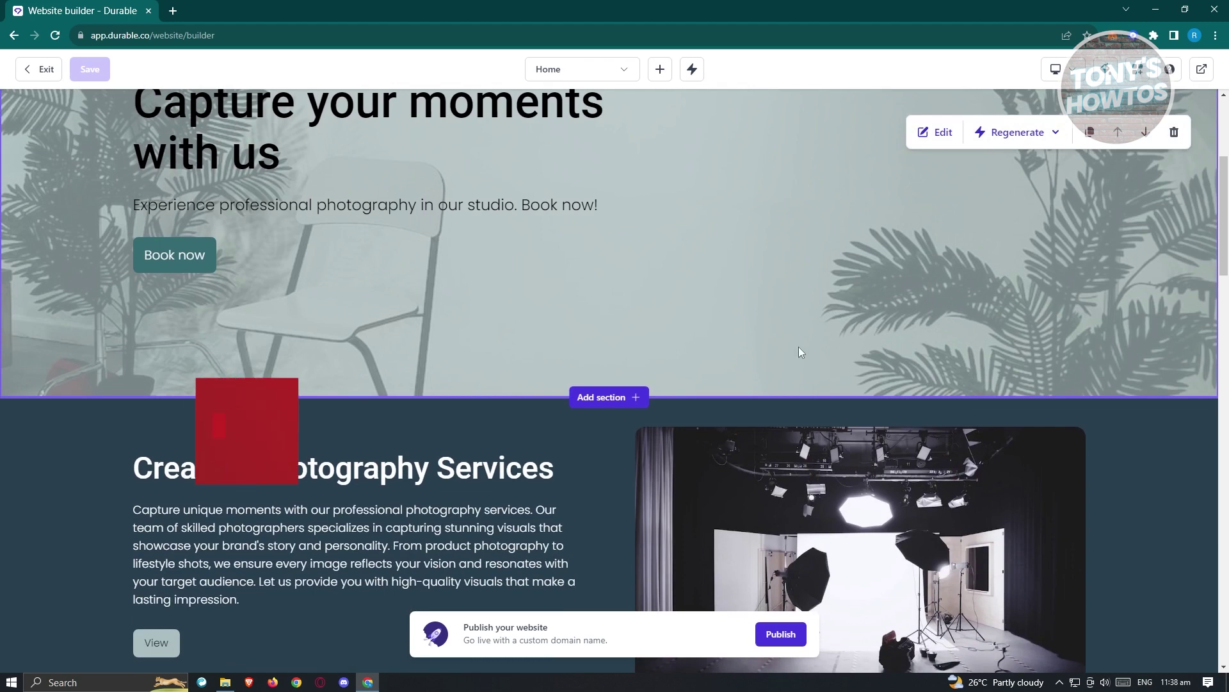
Open Creative Photography Services' Text + Image panel, checking its Style options before returning to Content
scroll(804, 344, "down", 4)
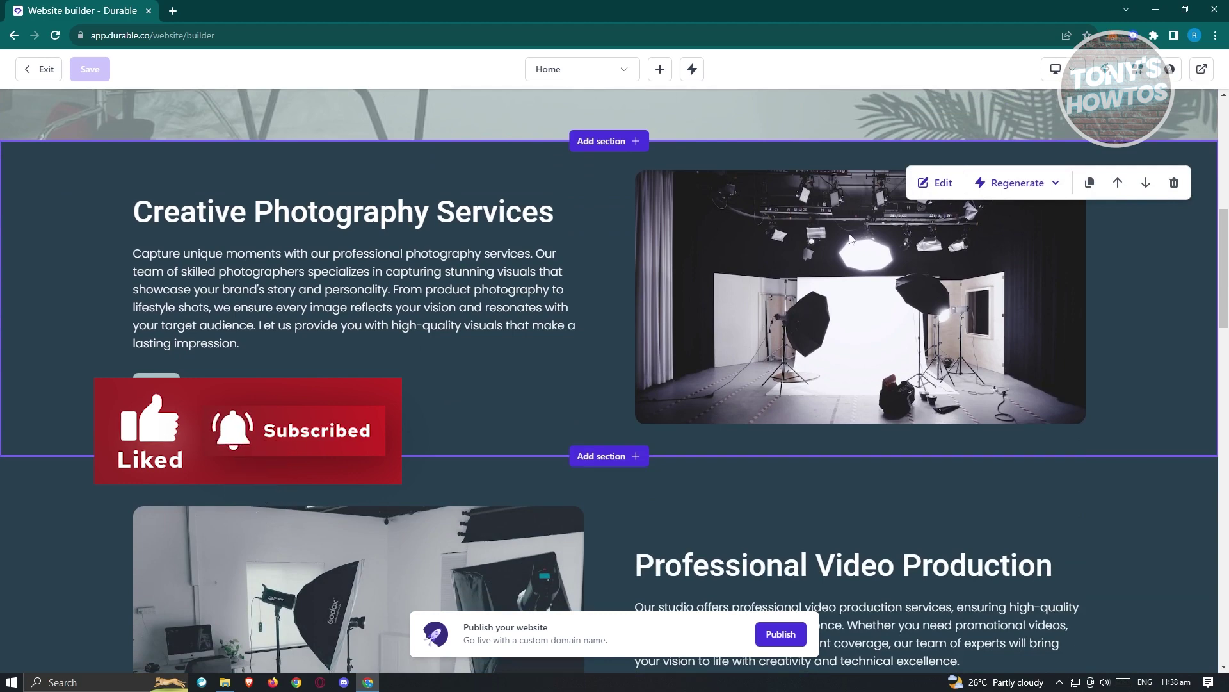
left_click(945, 184)
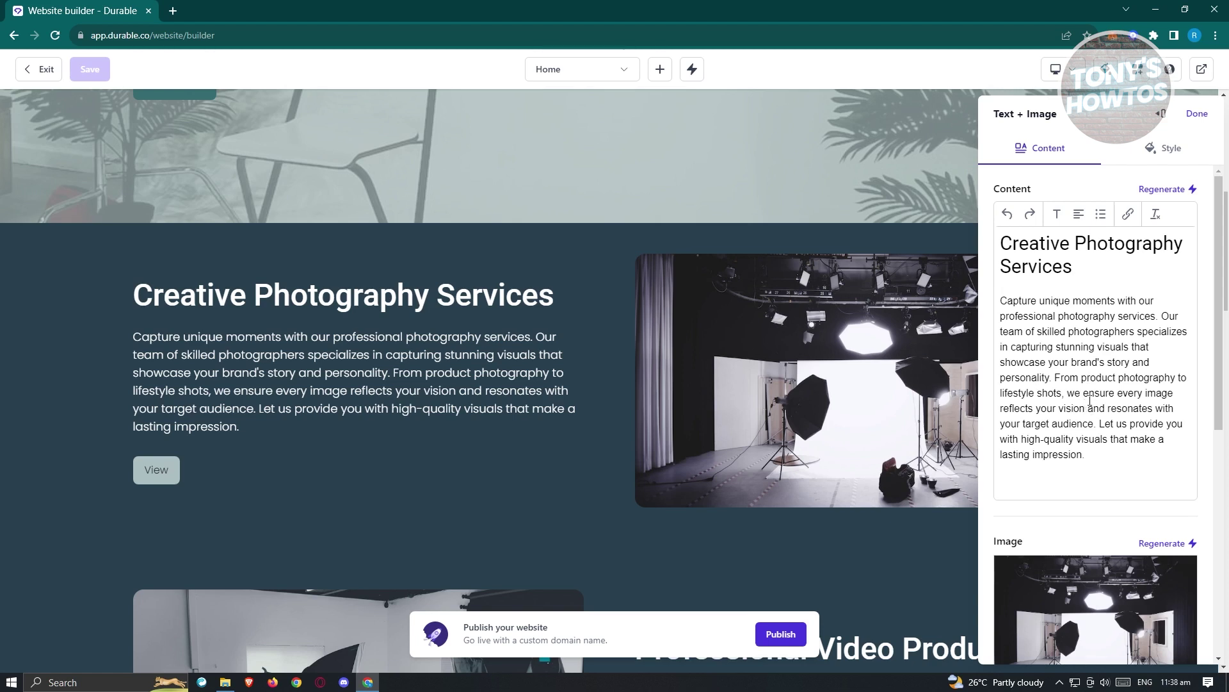
left_click_drag(1094, 268, 1002, 240)
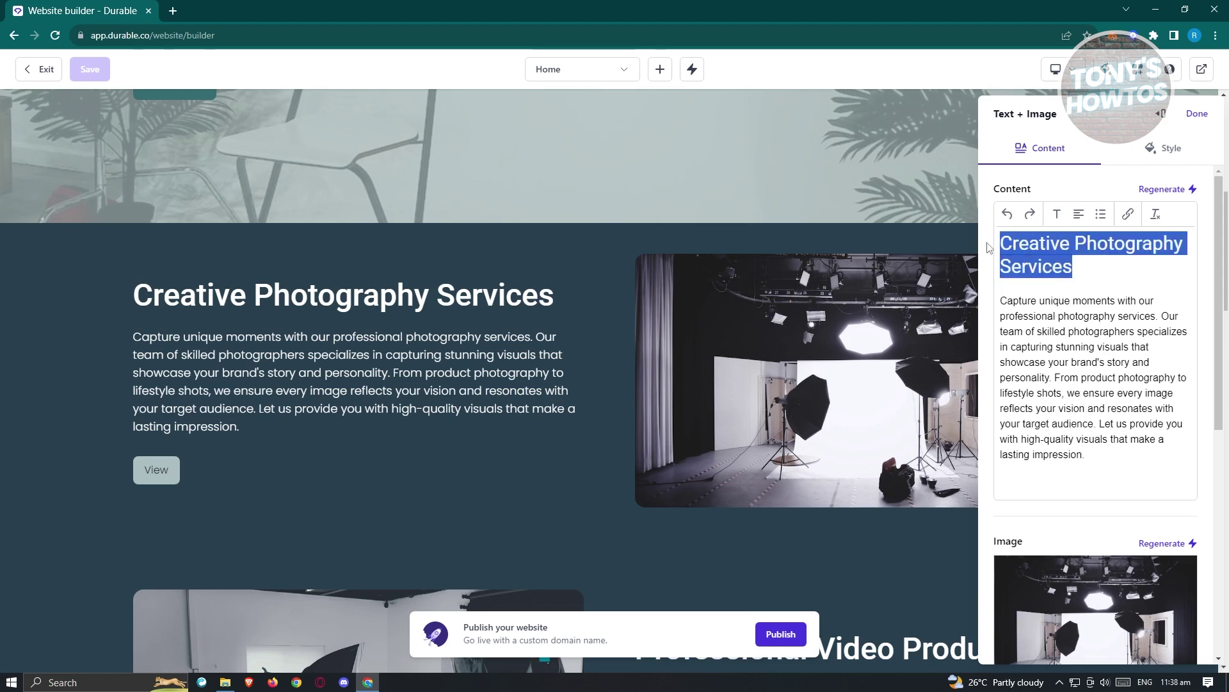
left_click(1127, 296)
scroll(1108, 353, "down", 5)
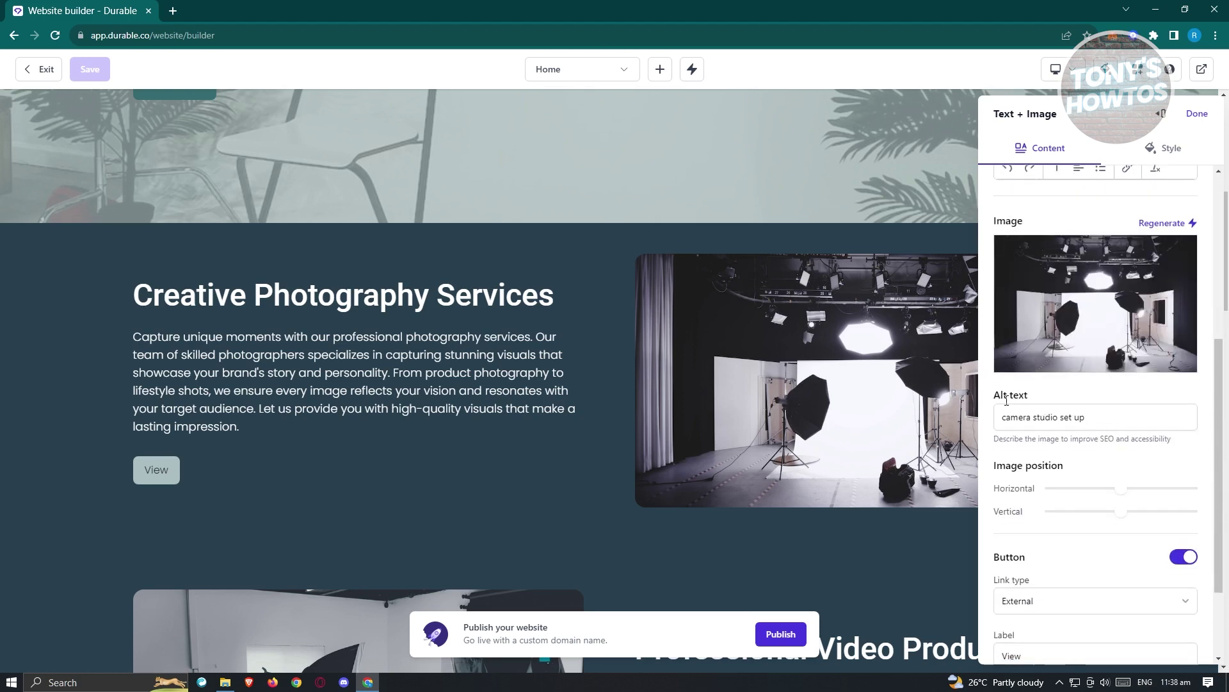
scroll(1066, 492, "down", 2)
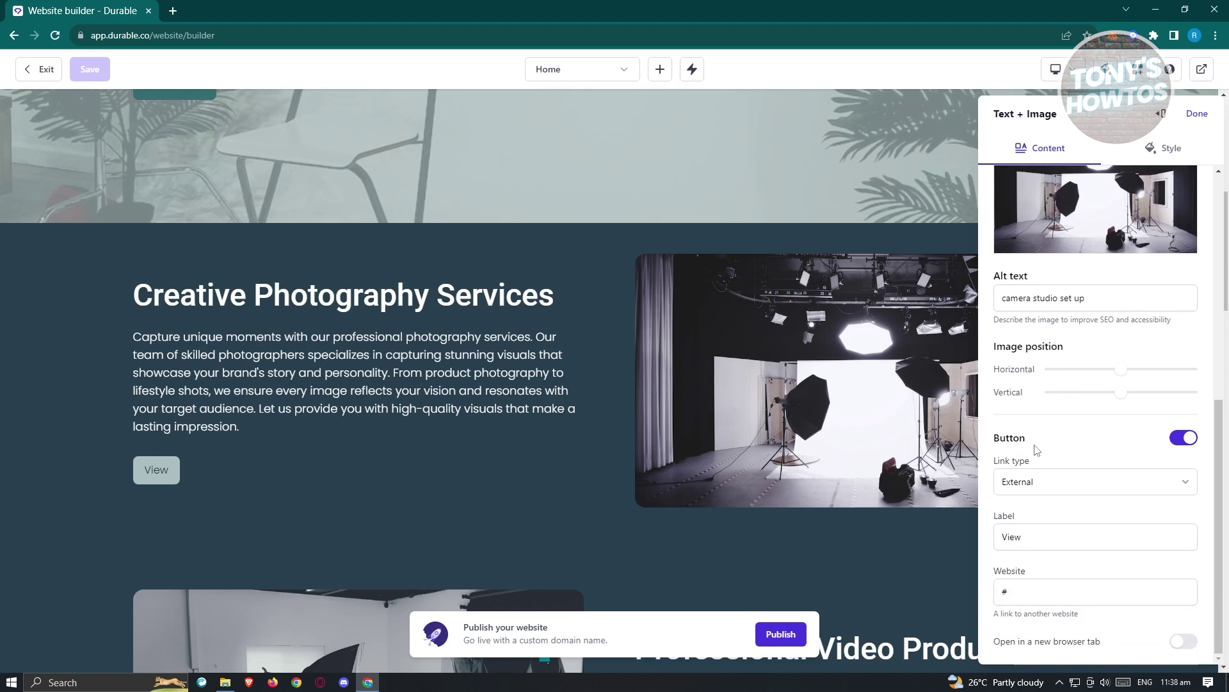
left_click(1179, 155)
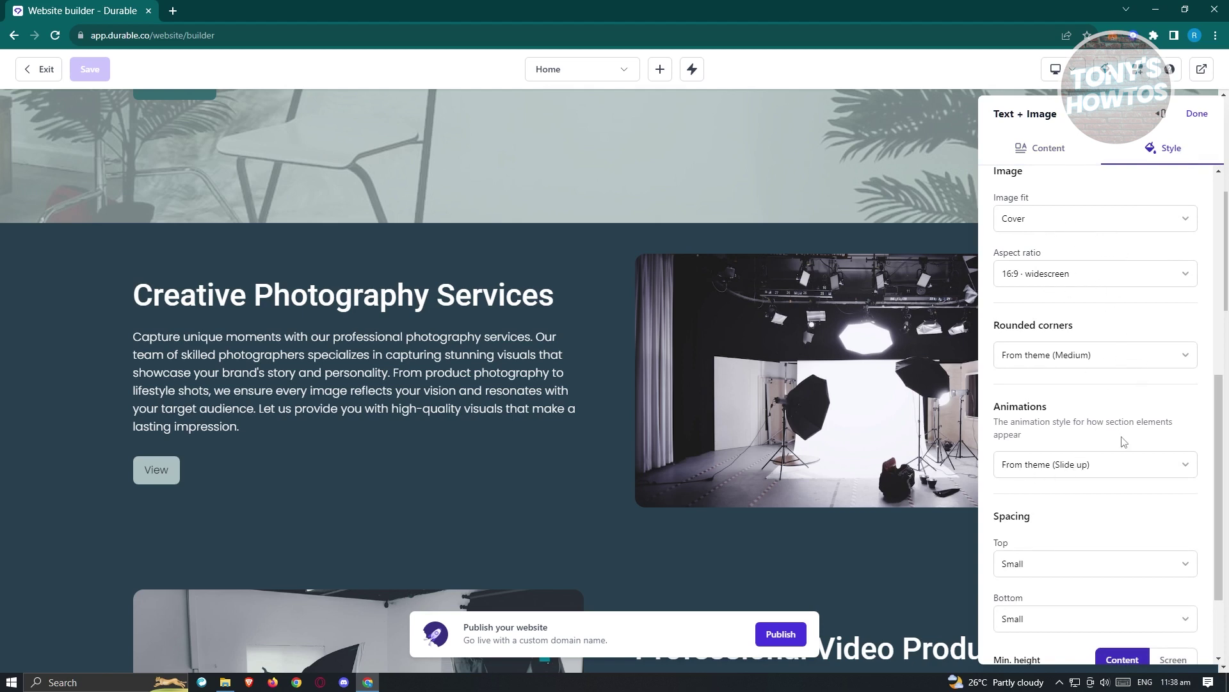
scroll(1130, 441, "down", 3)
scroll(1105, 439, "up", 7)
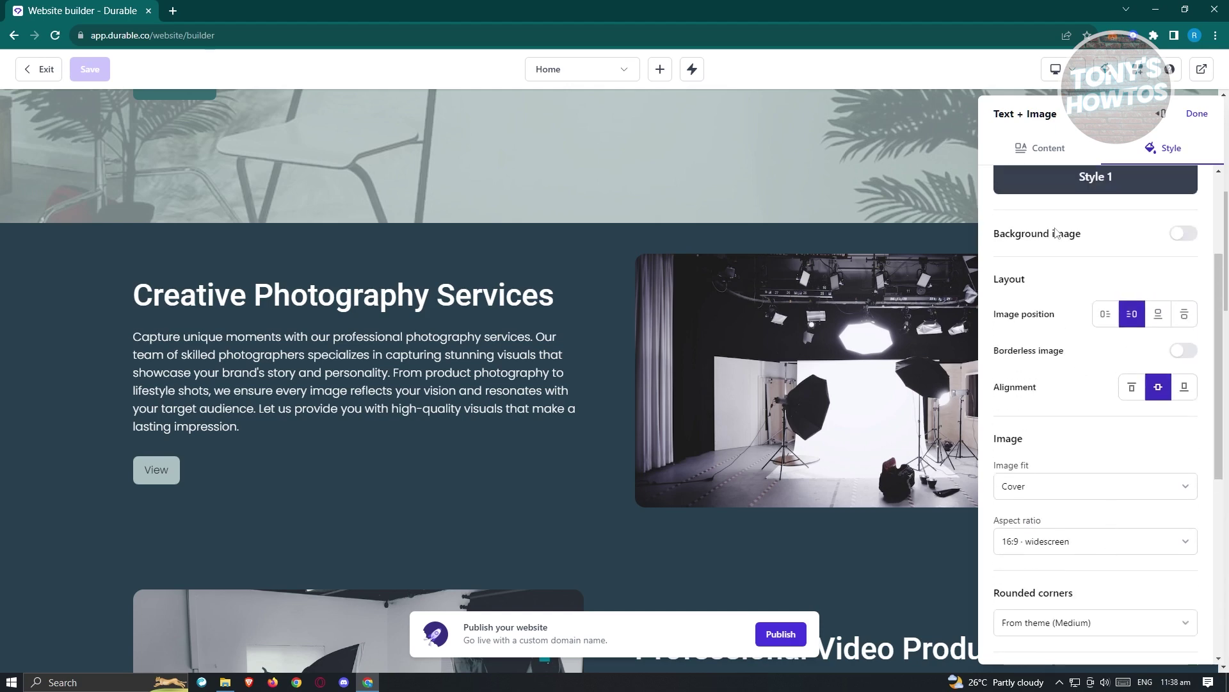
left_click(1063, 158)
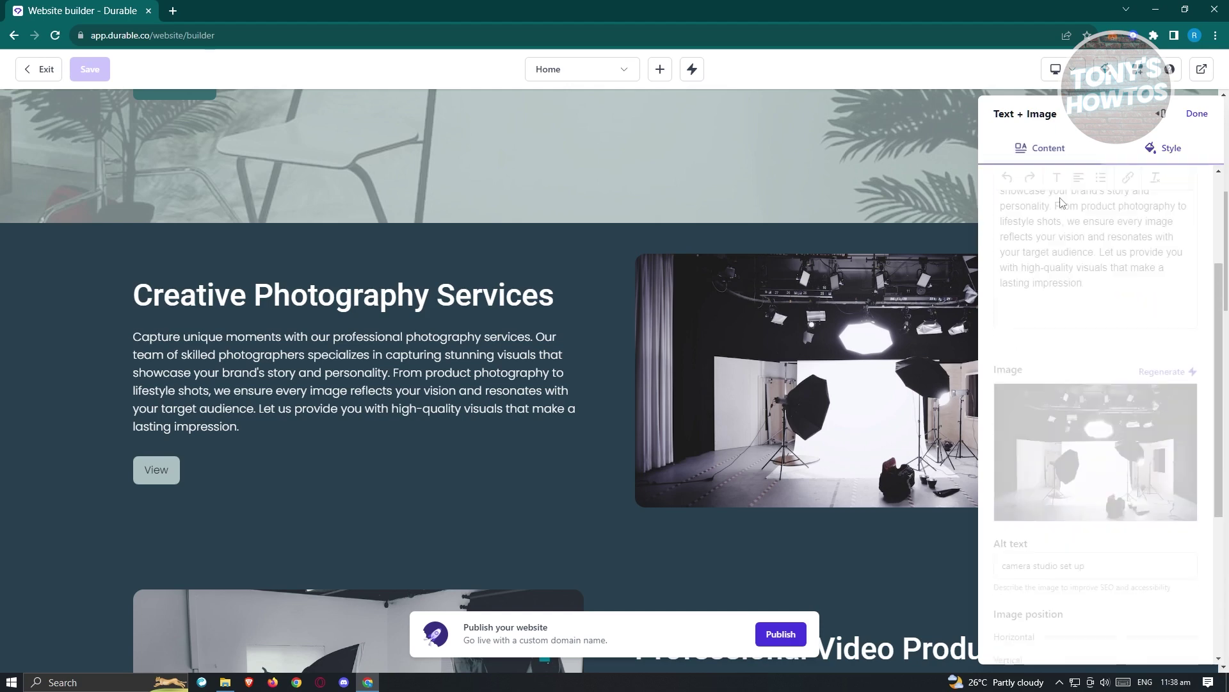
scroll(1086, 357, "up", 3)
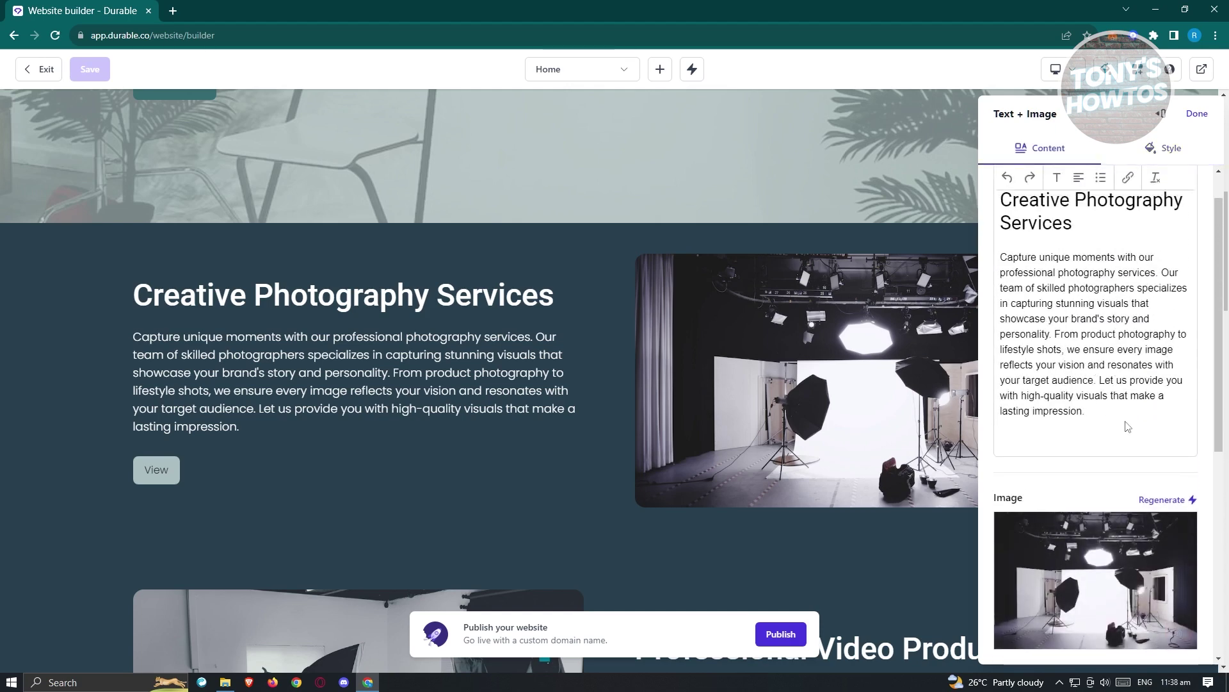
scroll(1120, 422, "up", 1)
Delete the paragraph after 'stunning visuals that' and paste 'still waiting for verification' four times
left_click_drag(1122, 461, 993, 366)
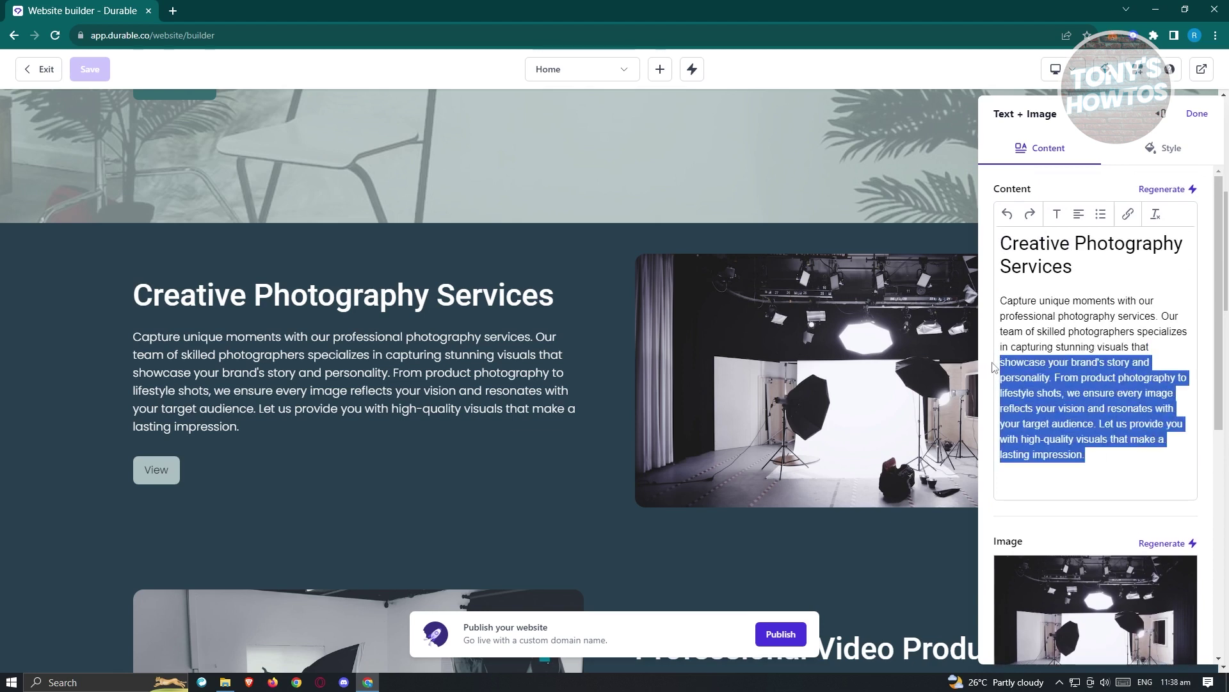
key("BackSpace")
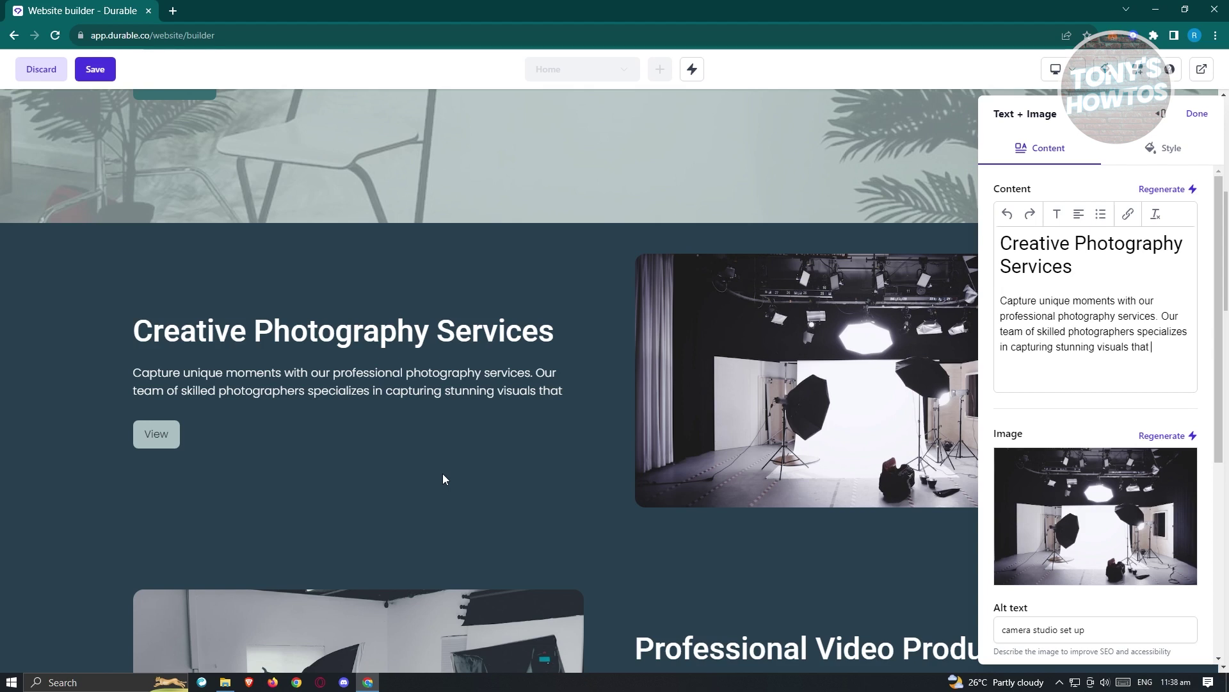
type("still waiting for verification")
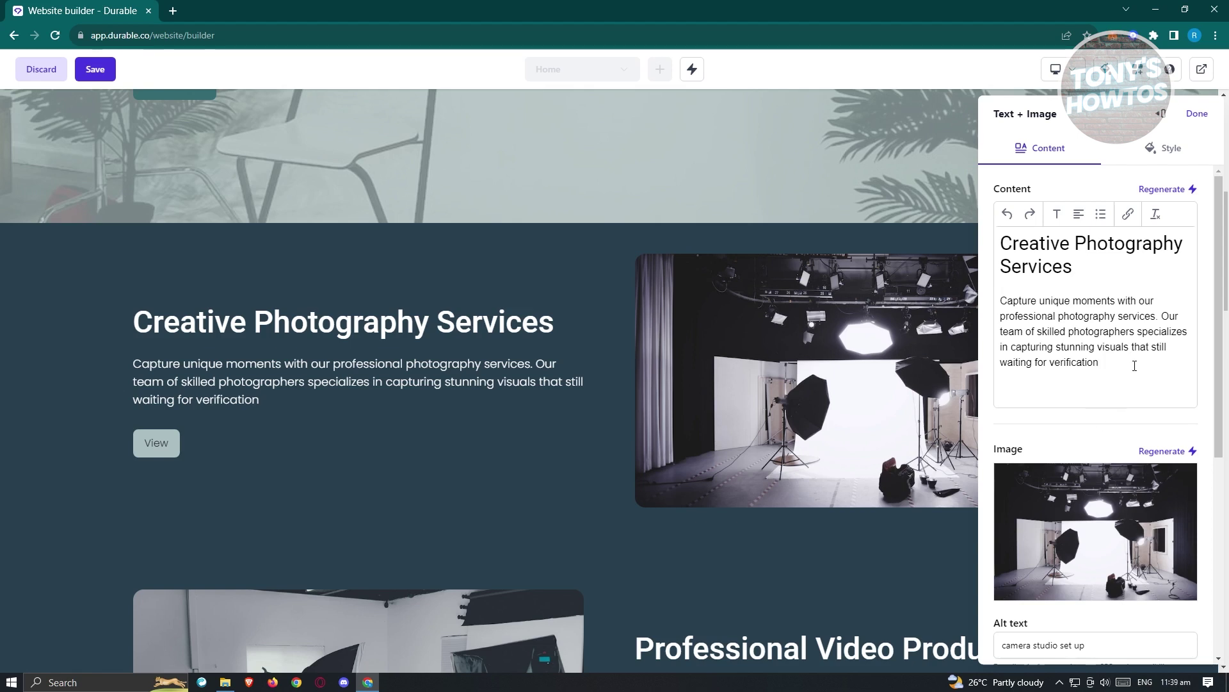
type("still waiting for verification")
type("still waiting for verification")
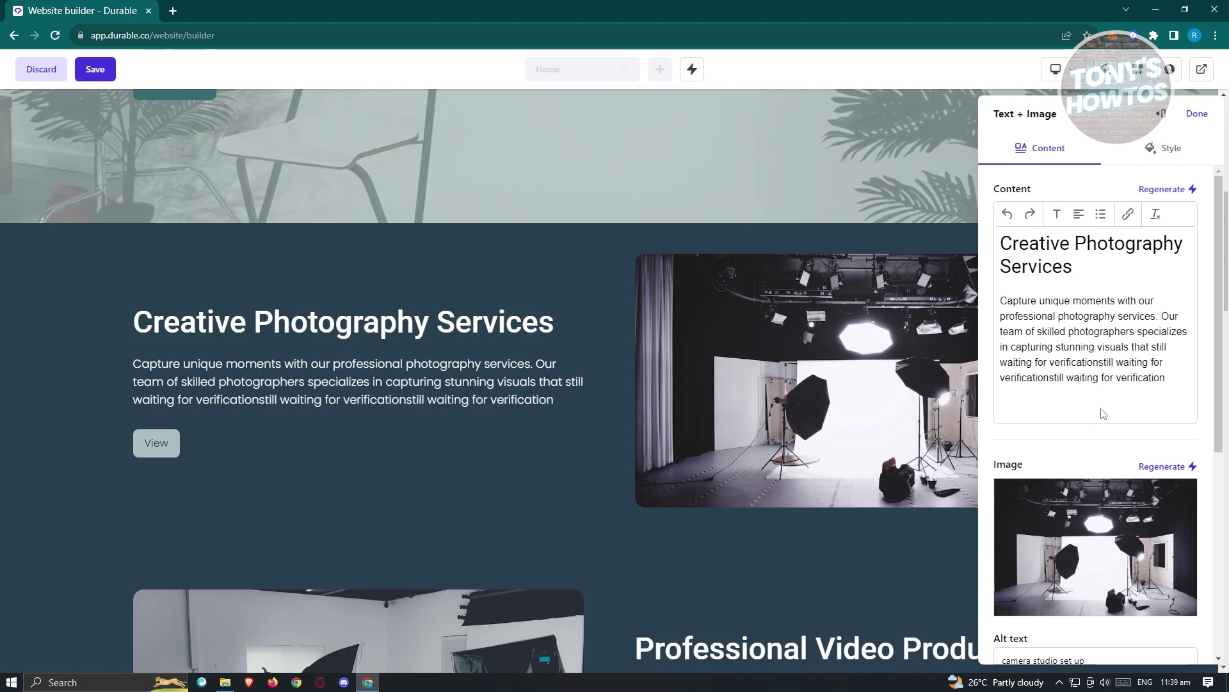
type("still waiting for verification")
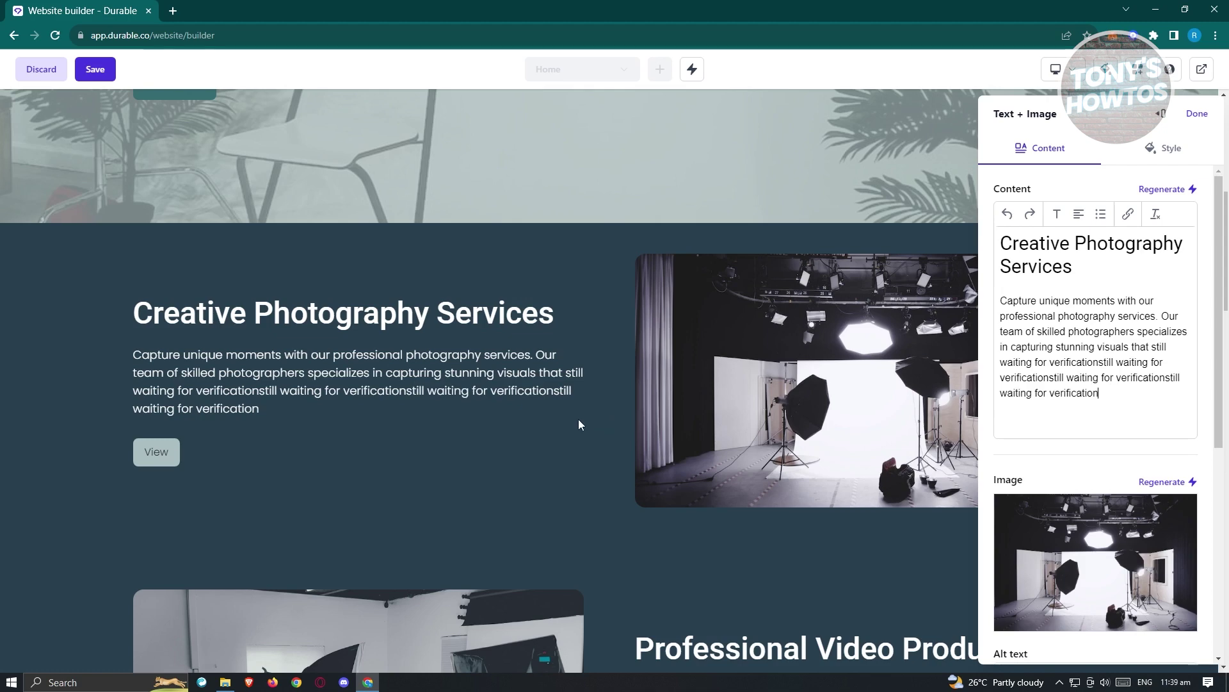
left_click(1196, 126)
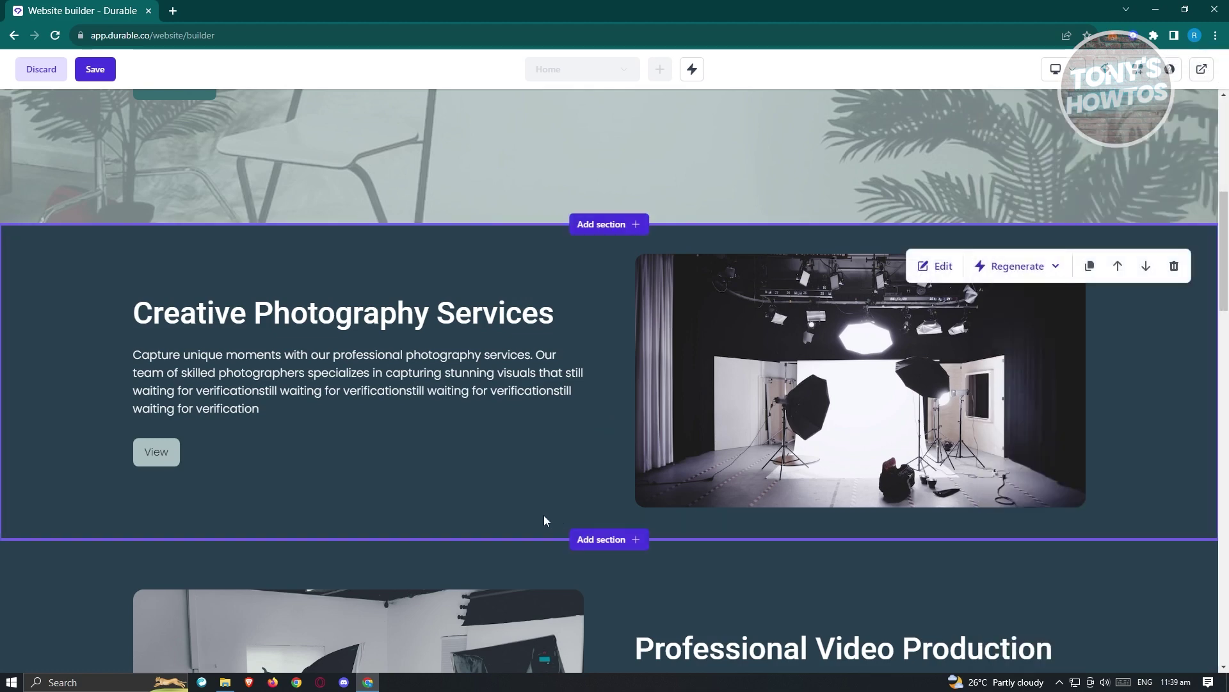
Shift Creative Photography Services down one place, below Professional Video Production
scroll(441, 485, "down", 4)
scroll(440, 484, "up", 5)
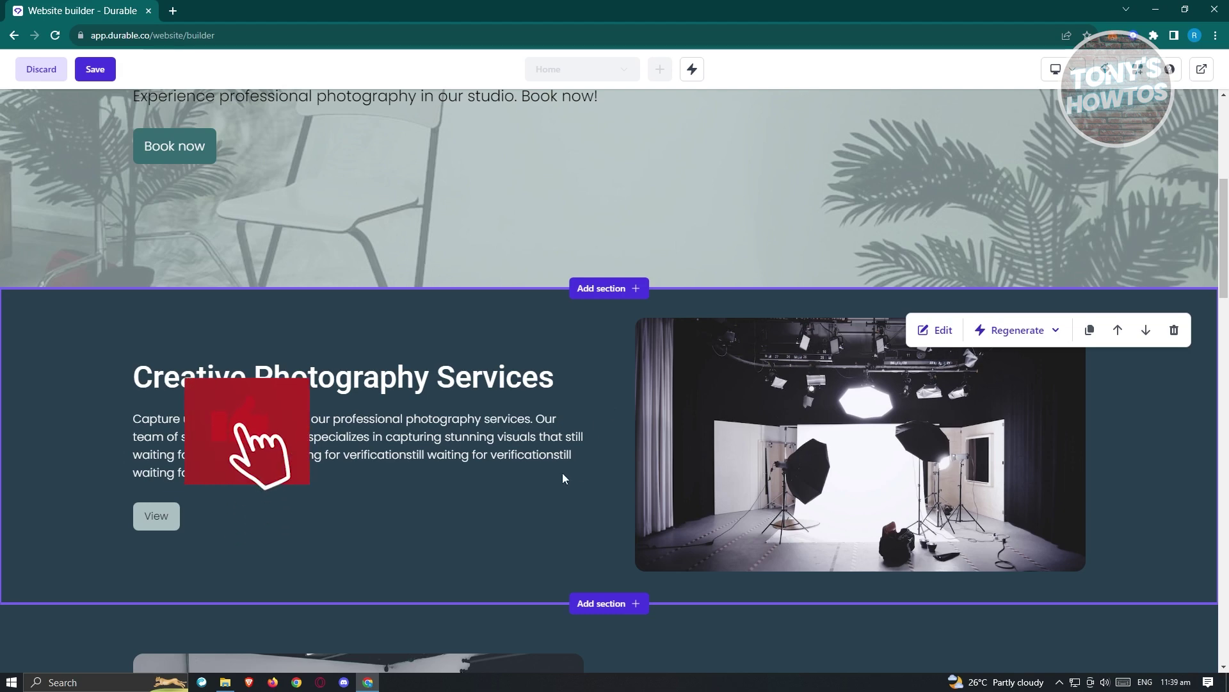
scroll(578, 473, "down", 3)
scroll(751, 362, "up", 2)
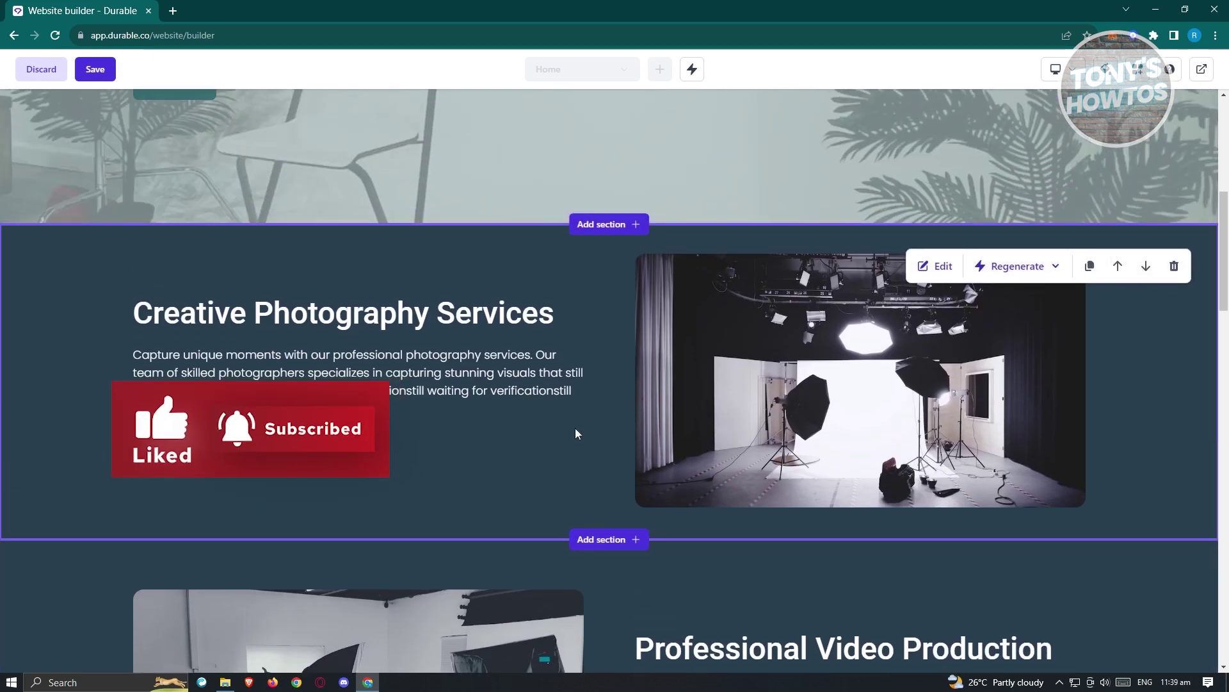
scroll(576, 431, "down", 5)
scroll(592, 434, "up", 5)
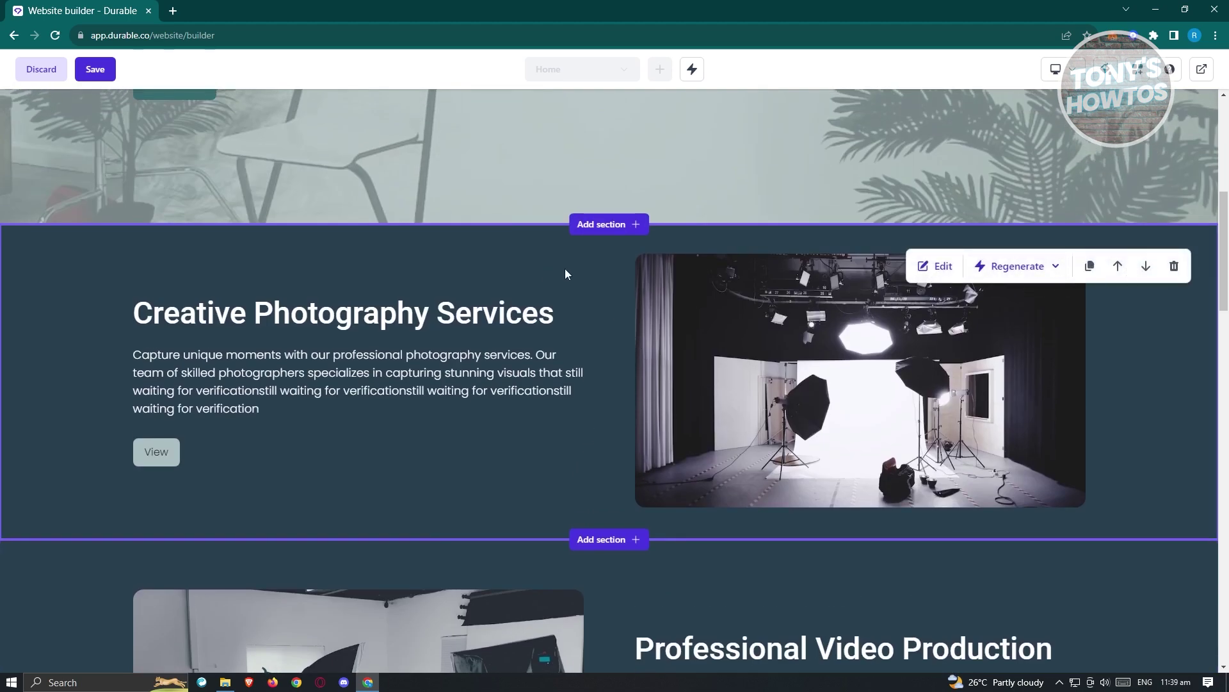
left_click(1146, 266)
scroll(628, 358, "down", 5)
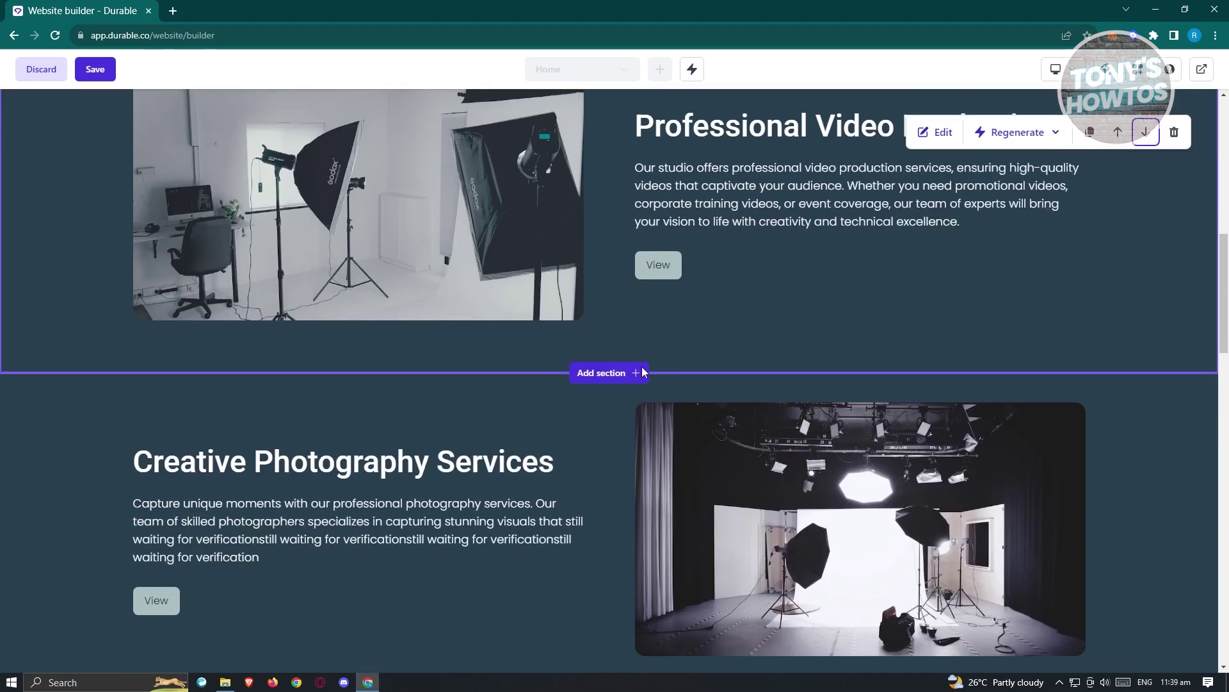
scroll(480, 327, "up", 5)
scroll(470, 386, "down", 8)
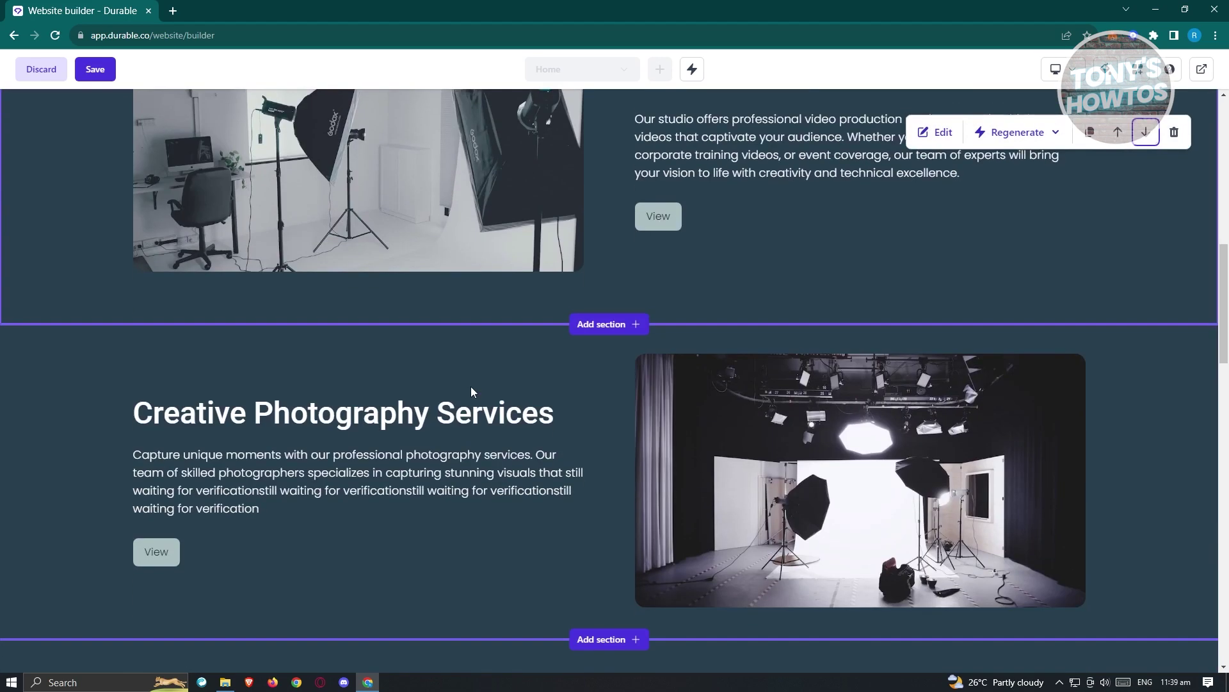
scroll(466, 395, "down", 7)
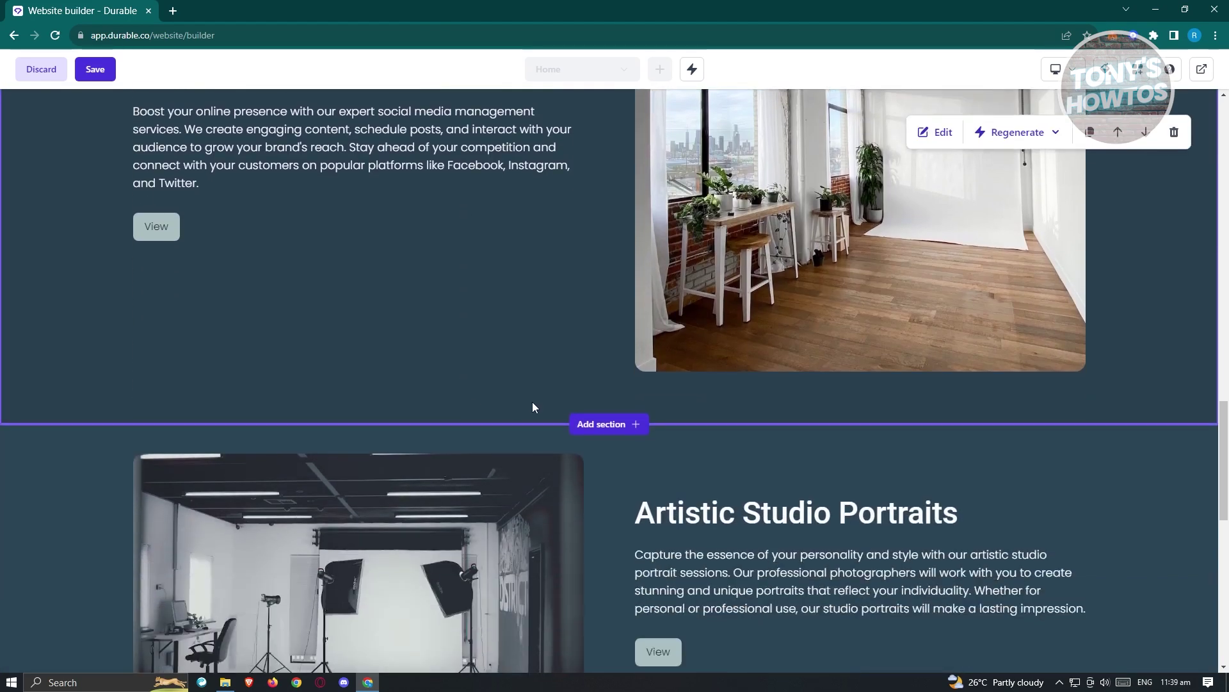
Insert an Instagram feed section directly below the social media management section
left_click(619, 430)
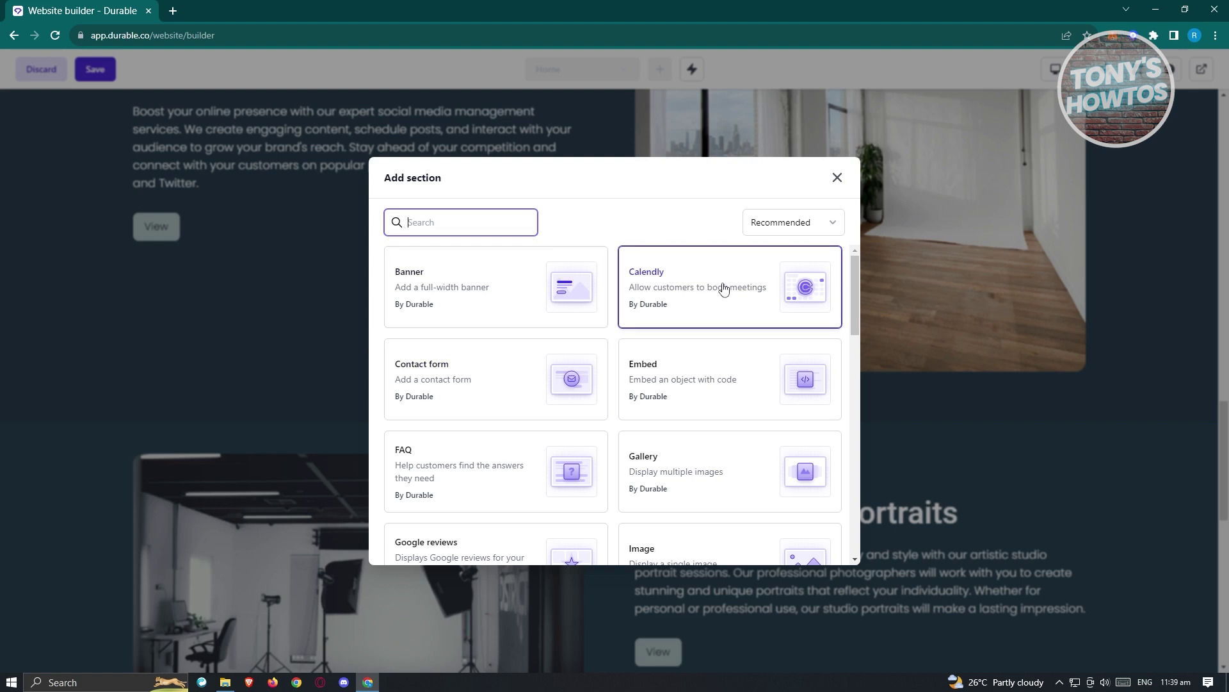
scroll(474, 387, "down", 1)
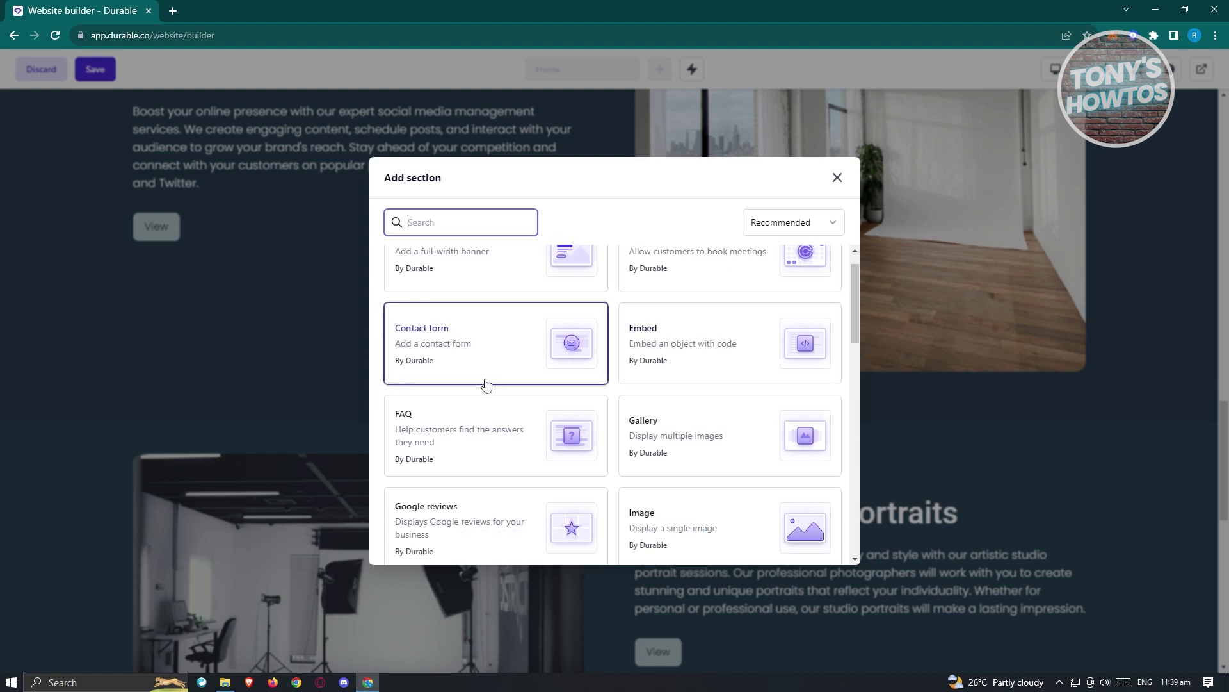
scroll(487, 384, "down", 3)
scroll(557, 411, "down", 2)
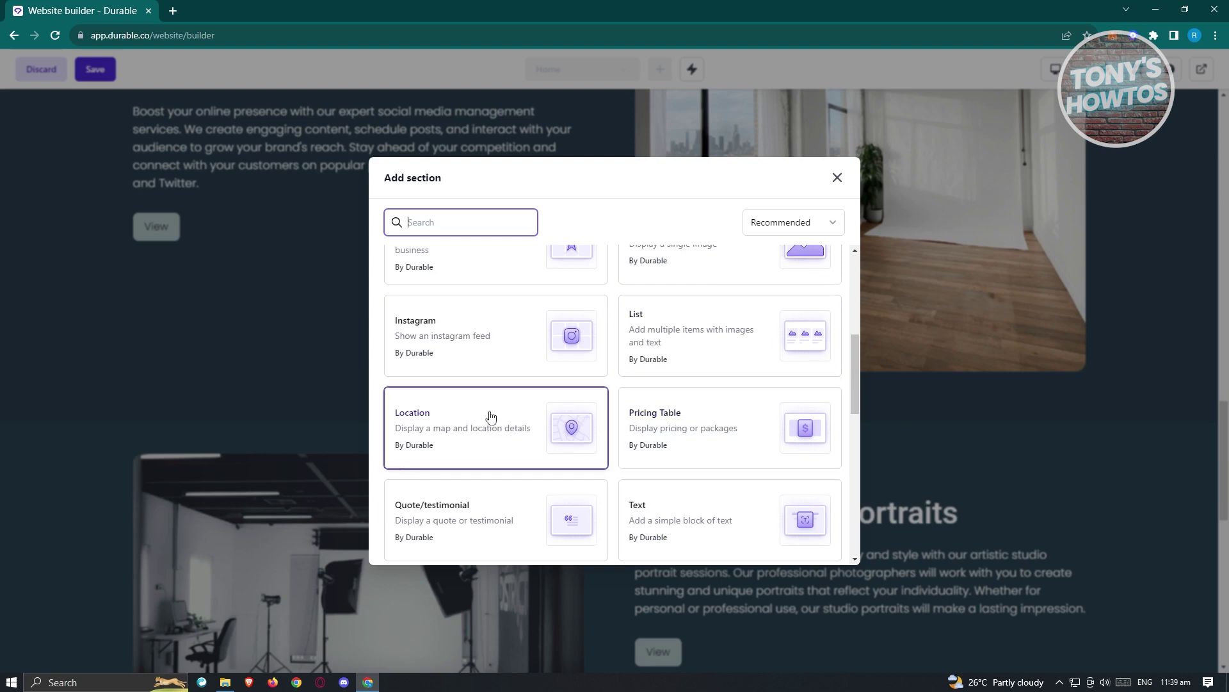
scroll(489, 413, "down", 1)
scroll(491, 407, "up", 2)
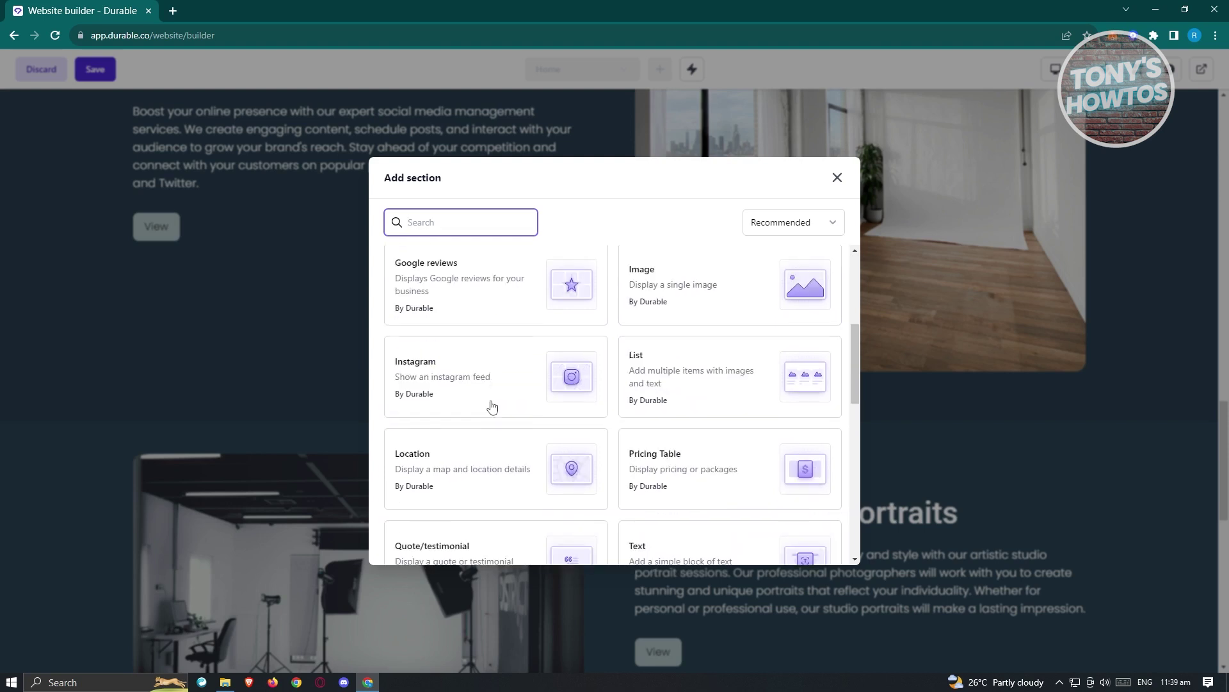
left_click(491, 408)
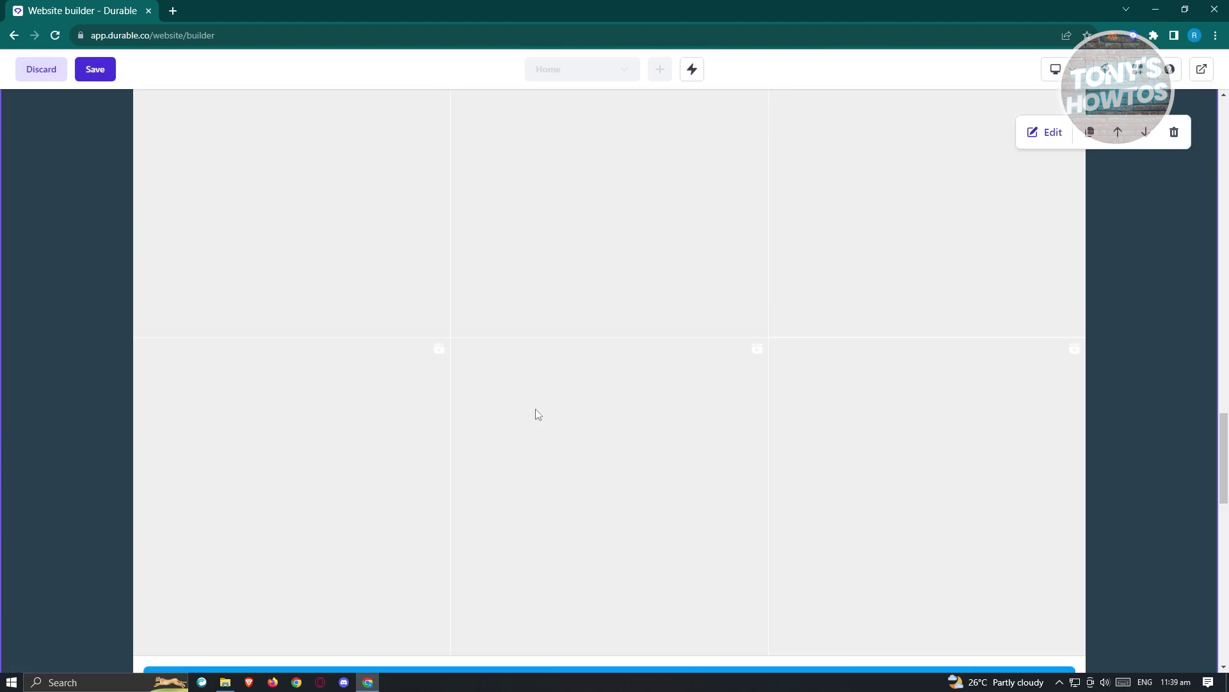
Review the Instagram feed's profile and Style settings, then show the Desktop, Tablet and Phone views
scroll(533, 416, "down", 2)
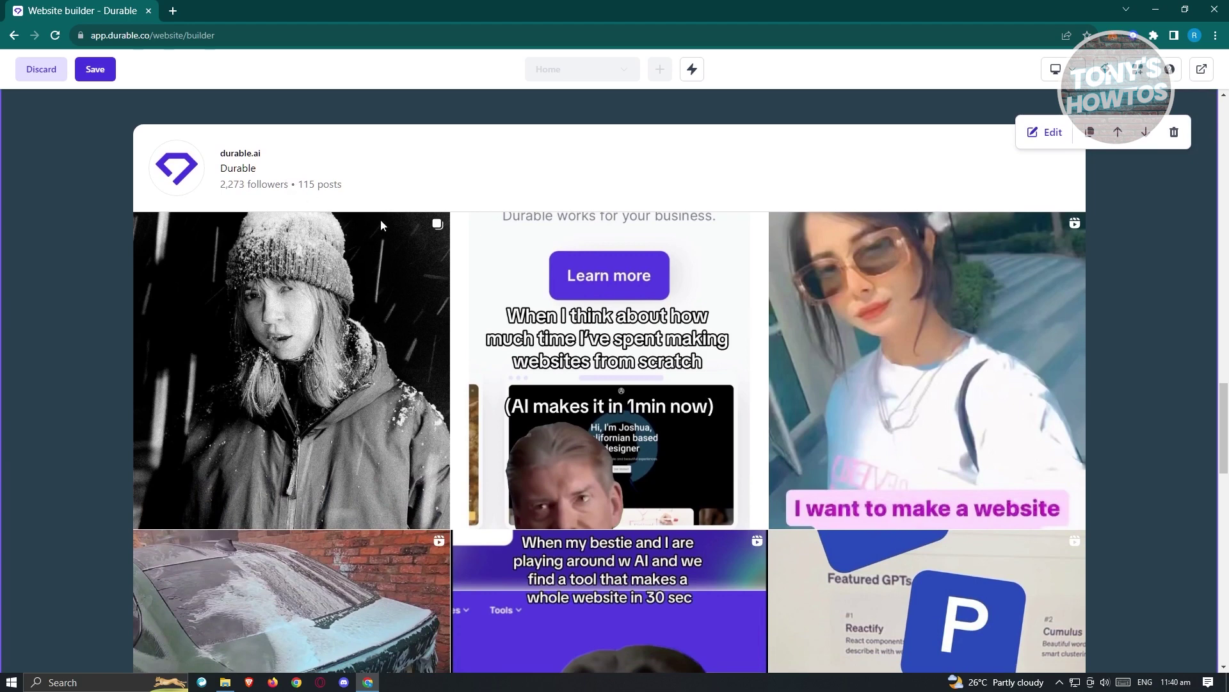
left_click(1045, 132)
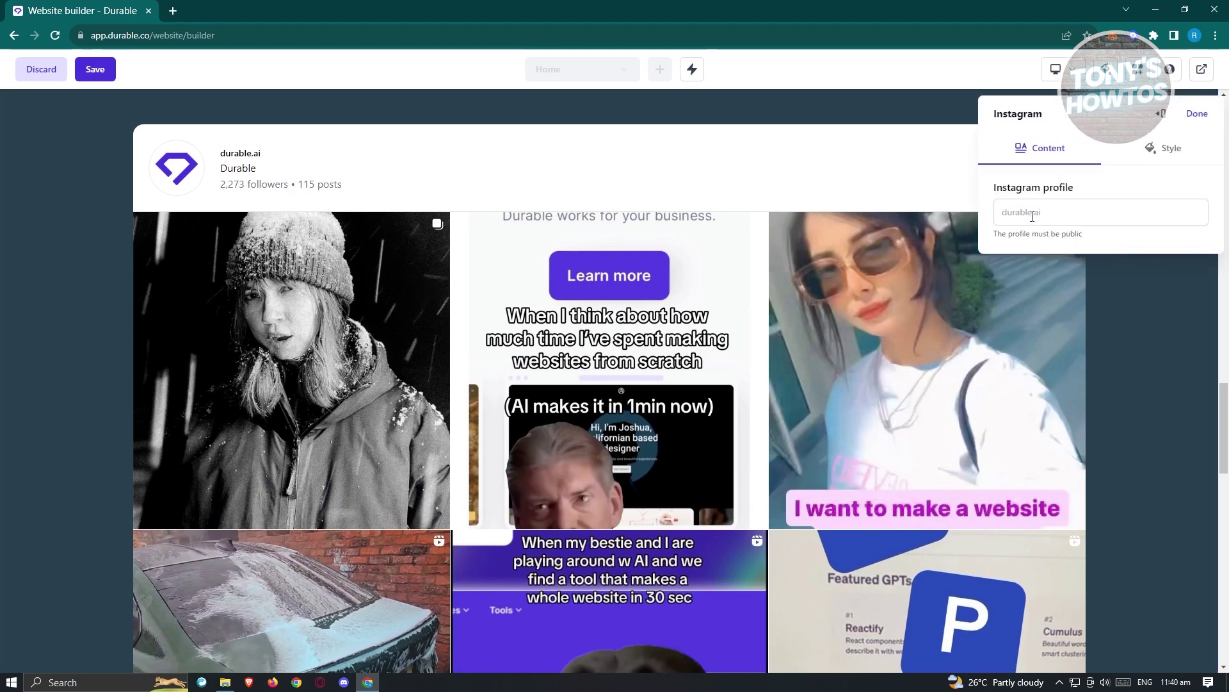
left_click(1074, 209)
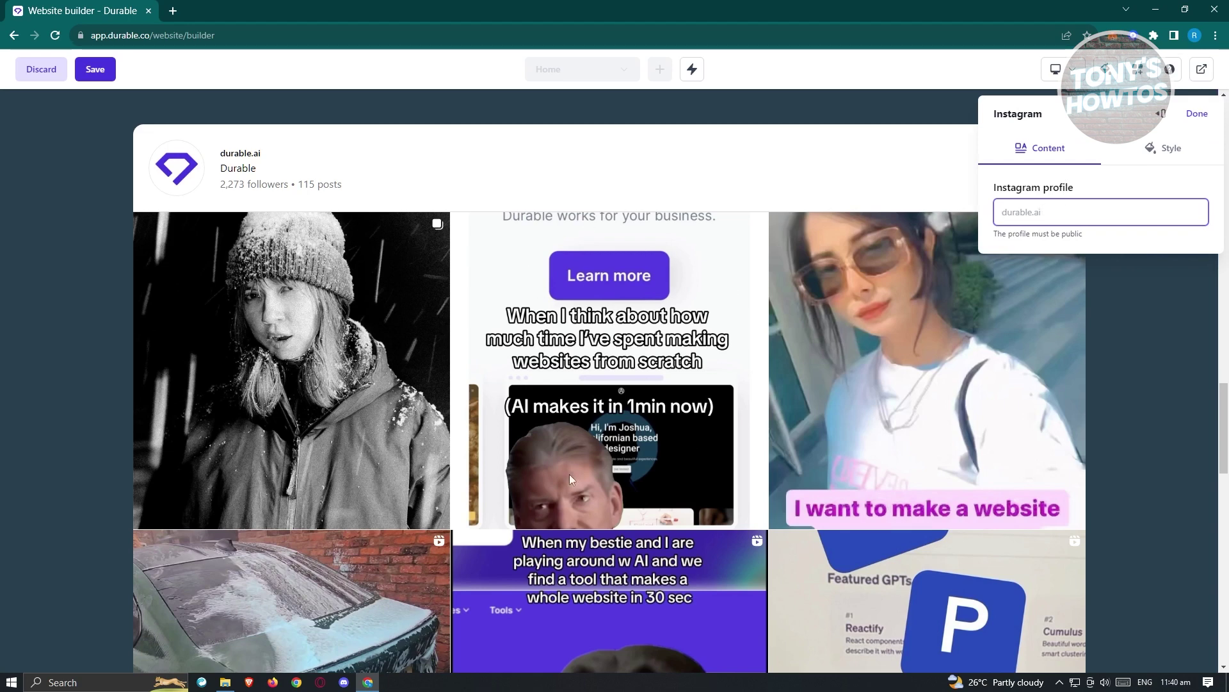
left_click(1162, 149)
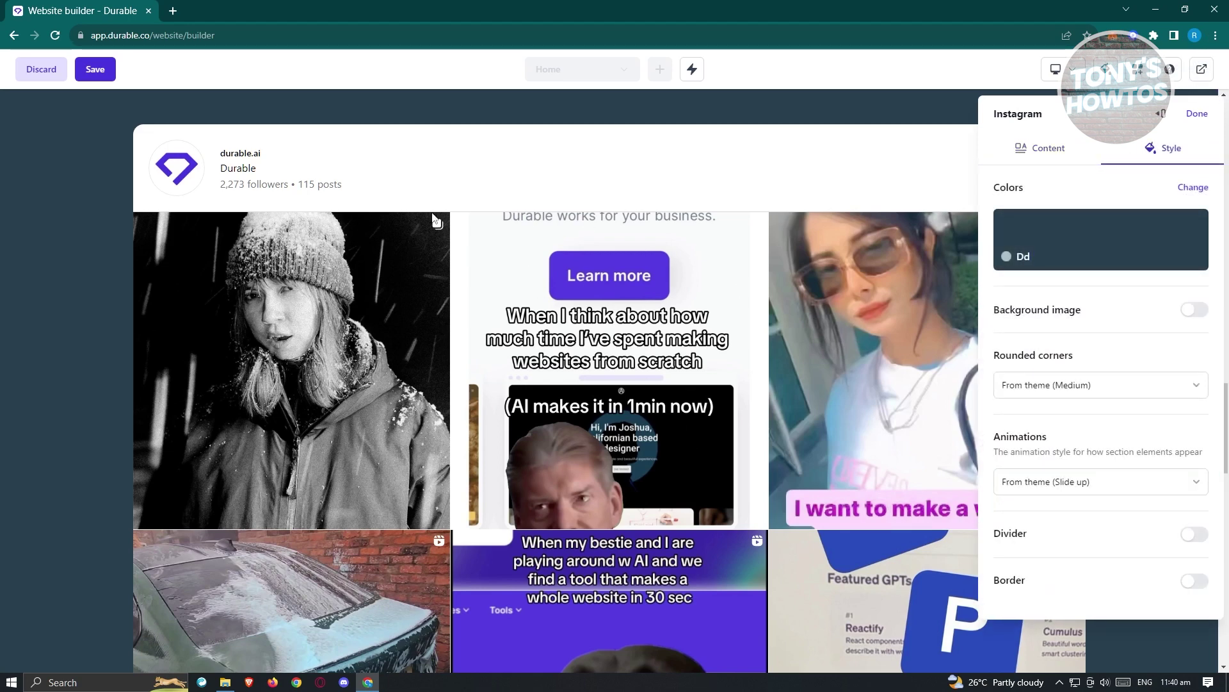
left_click(84, 439)
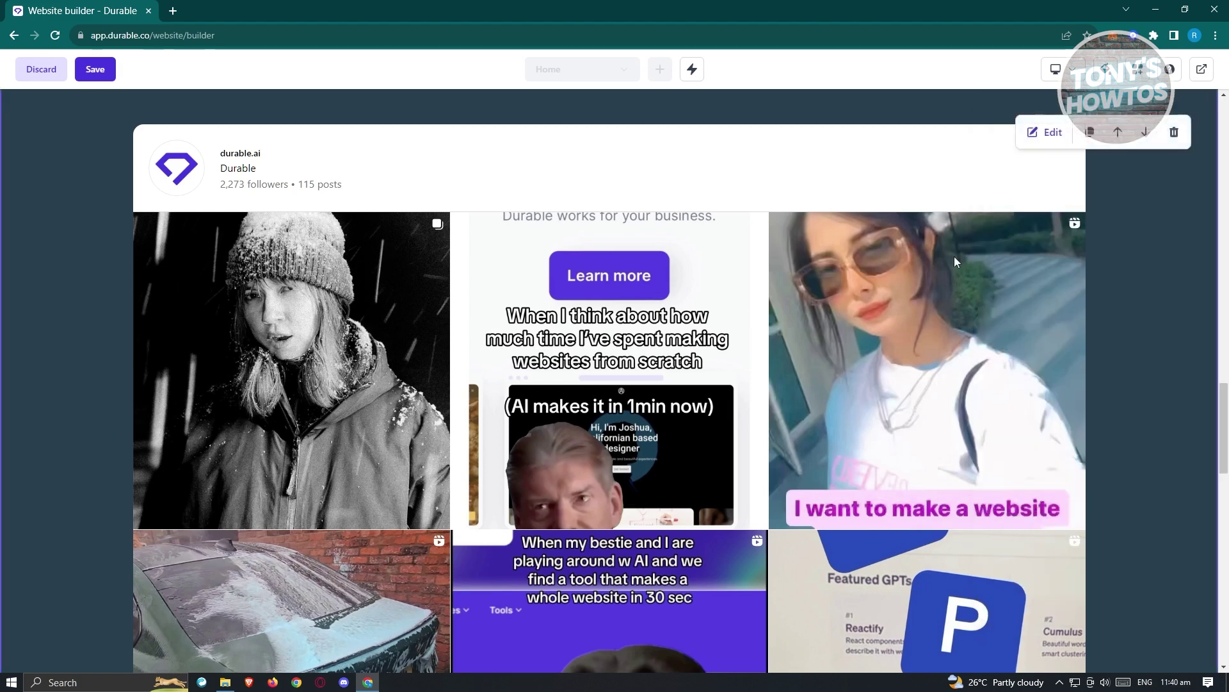
left_click(1075, 70)
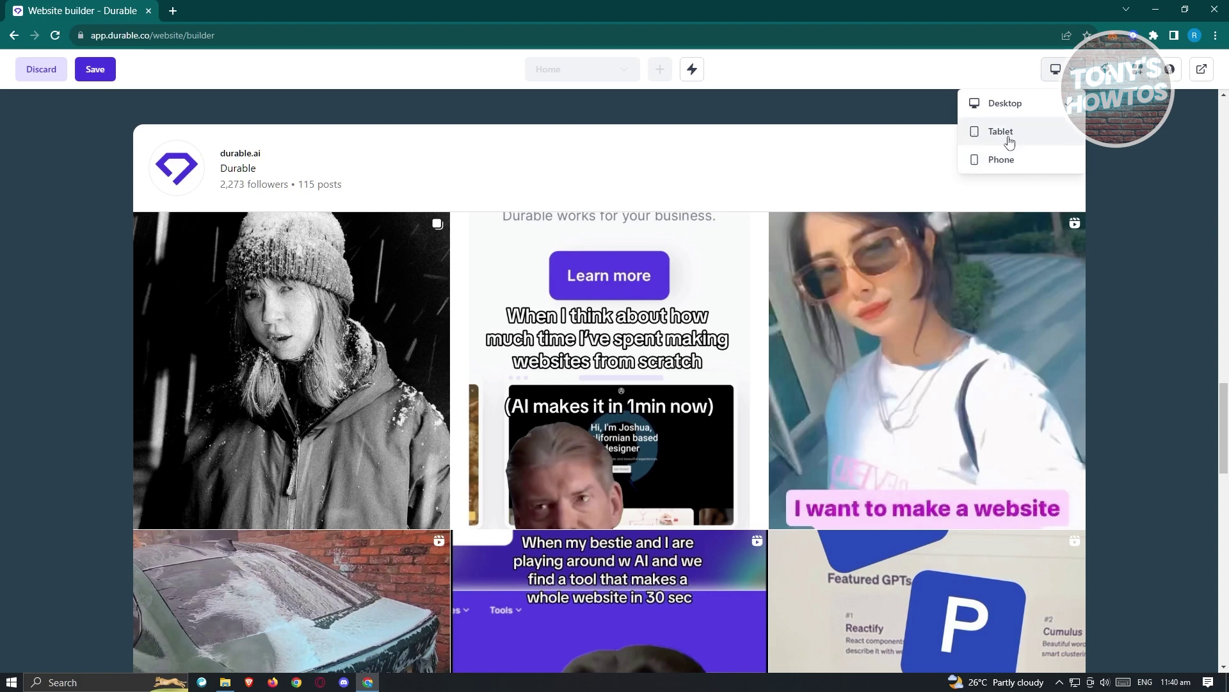
Look over the Theme panel and Widgets list, then open the preview dialog for renzstudio.mydurable.com
left_click(1109, 77)
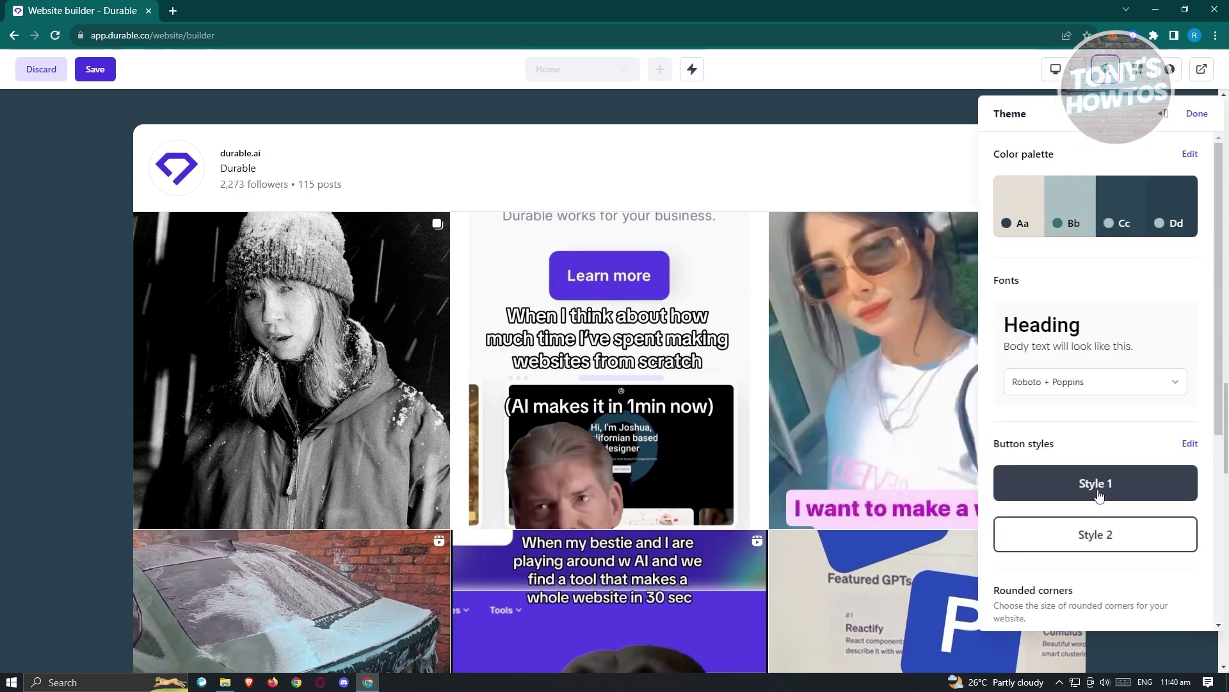
scroll(1102, 320, "down", 2)
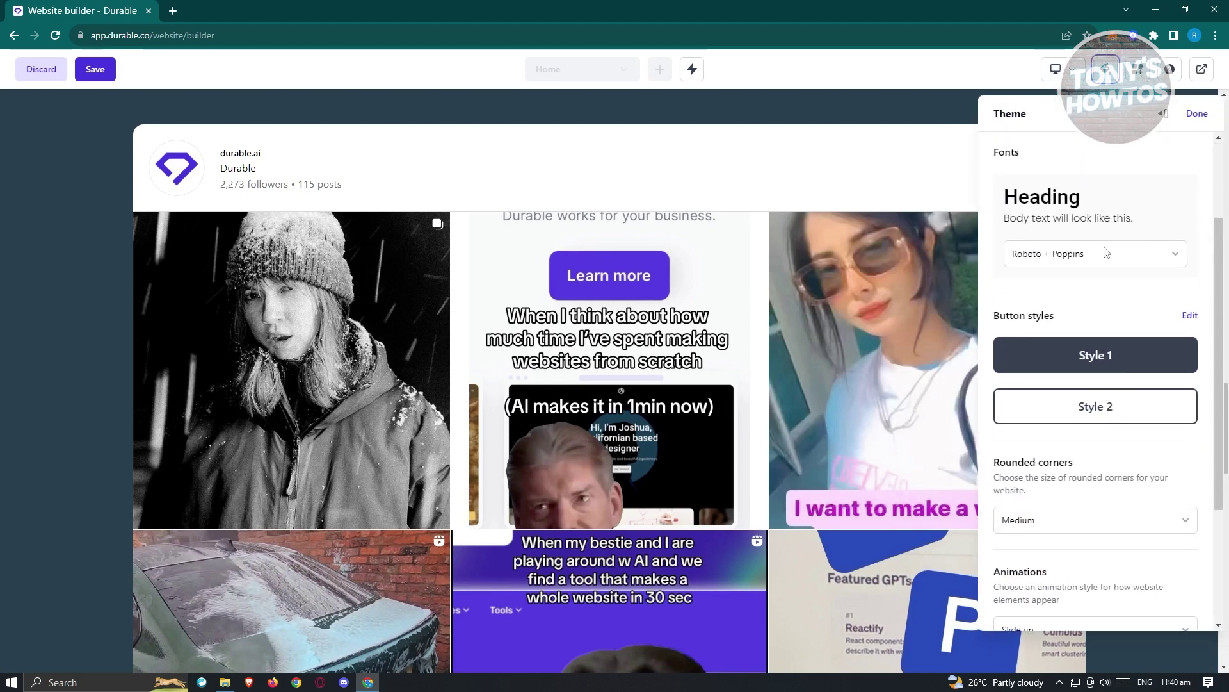
left_click(1147, 70)
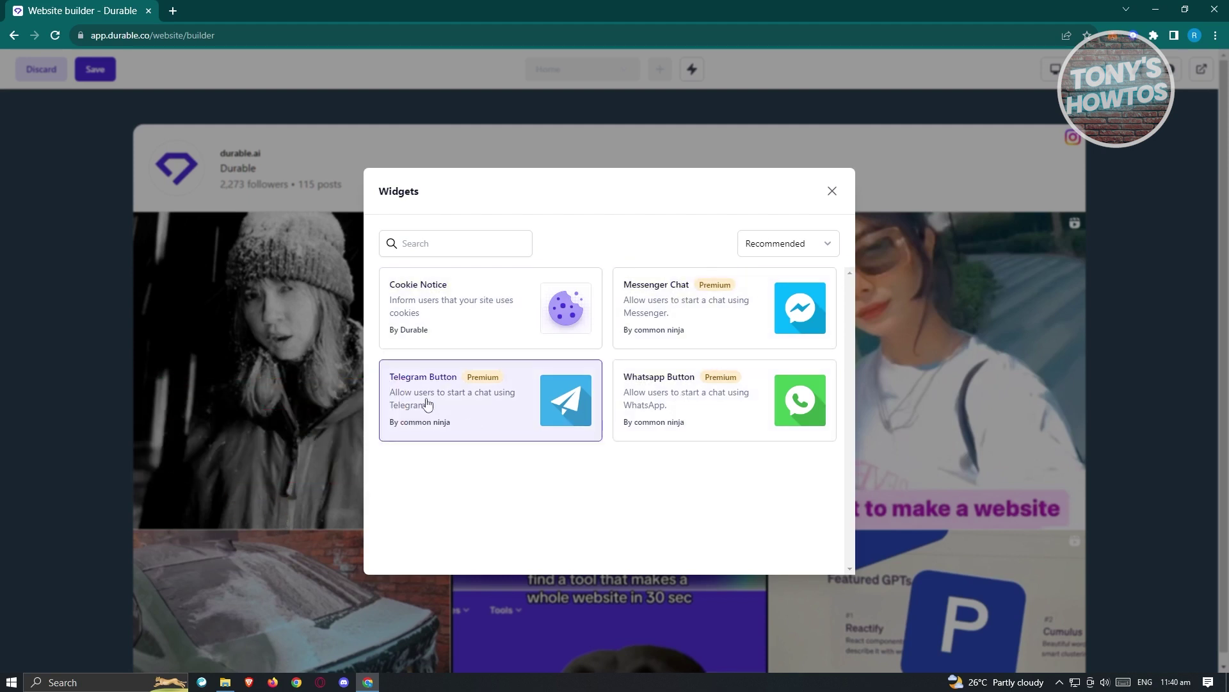
left_click(832, 191)
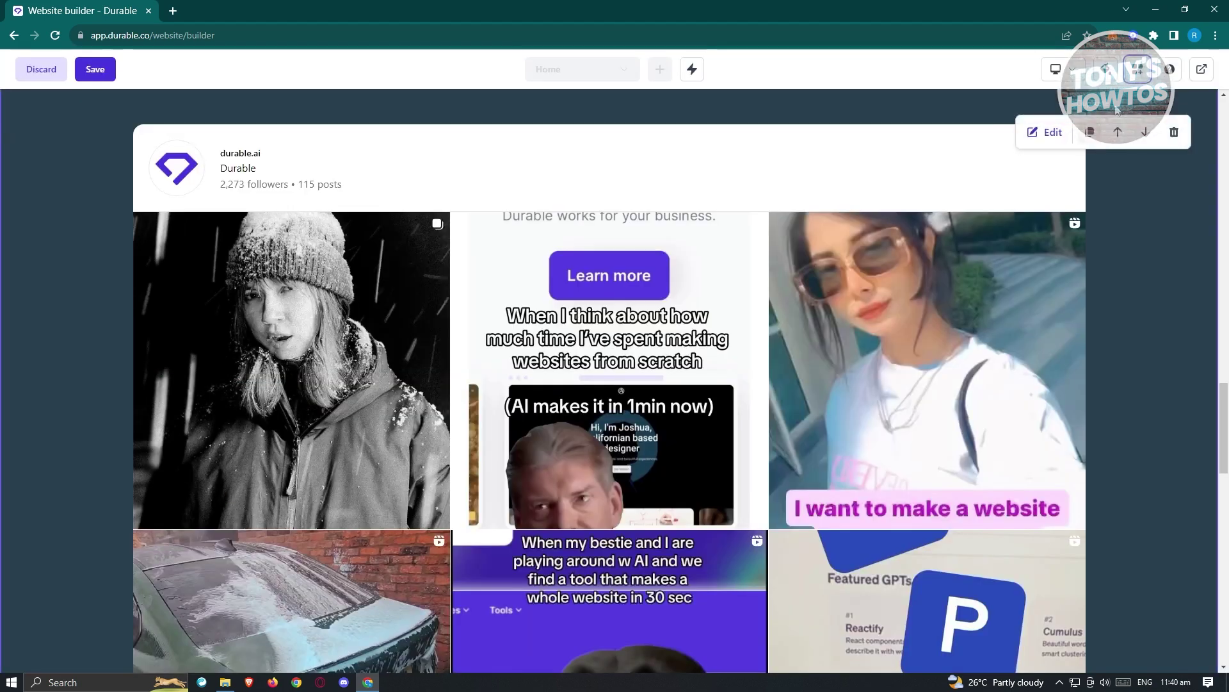
left_click(1201, 72)
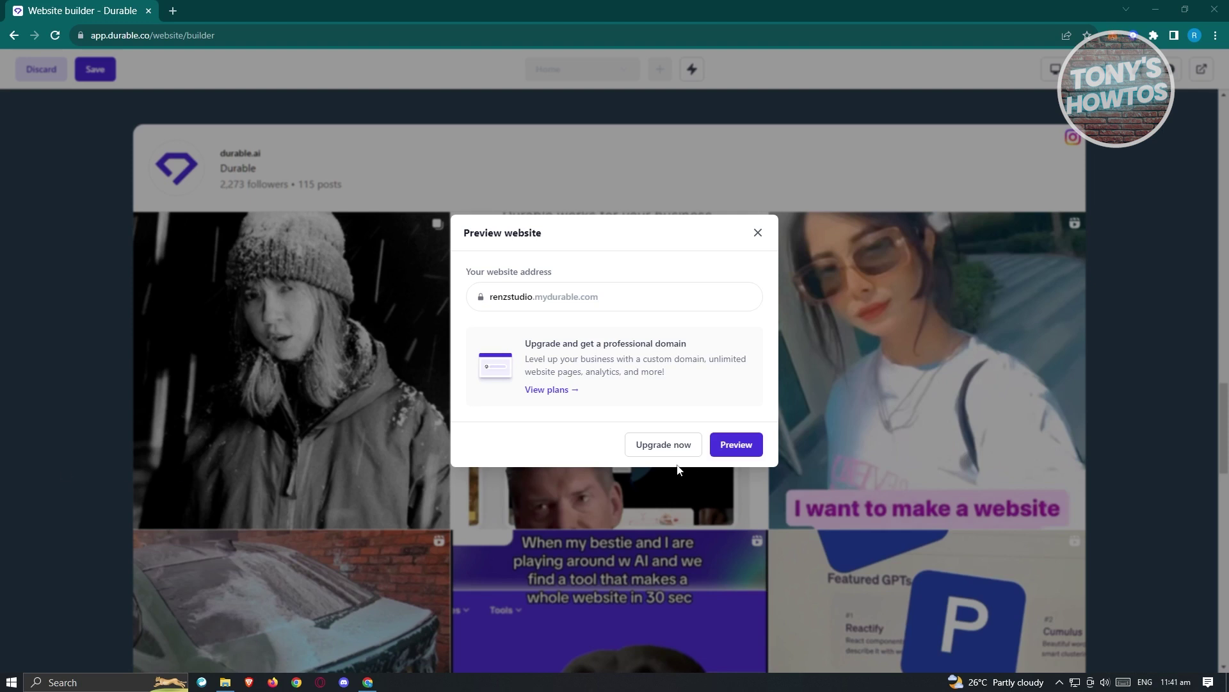
Compare the Free $0, Startup $12 and Business $20 monthly plans billed yearly
left_click(664, 444)
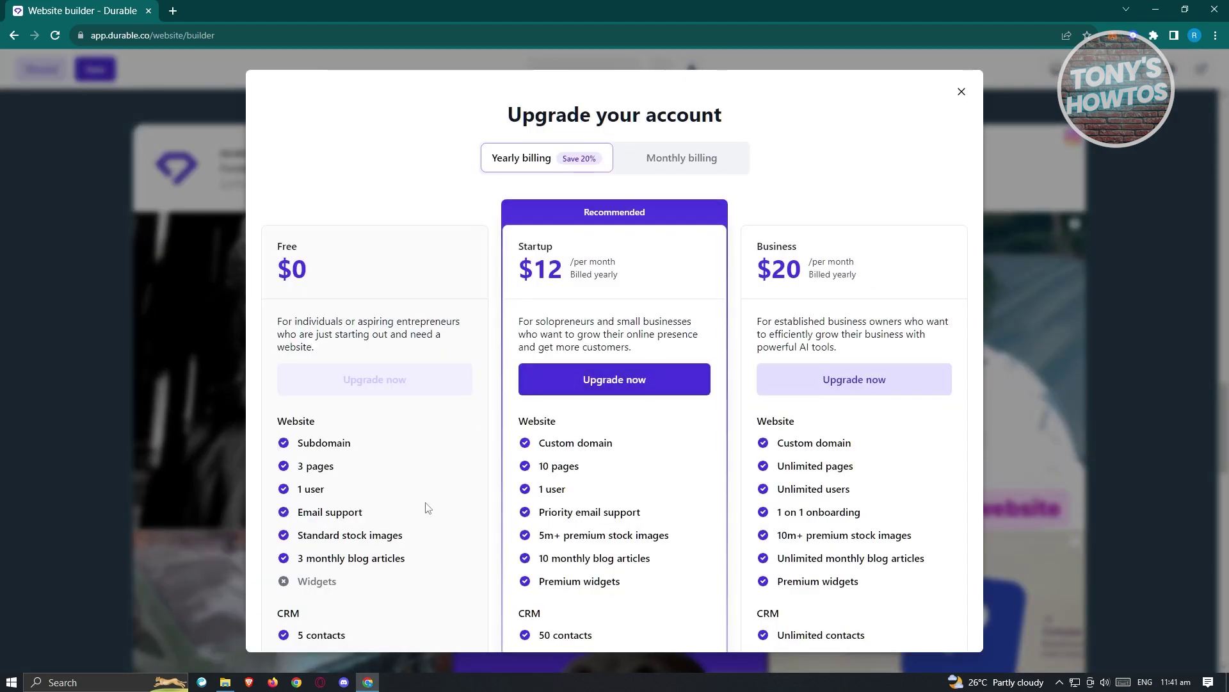
scroll(314, 211, "down", 1)
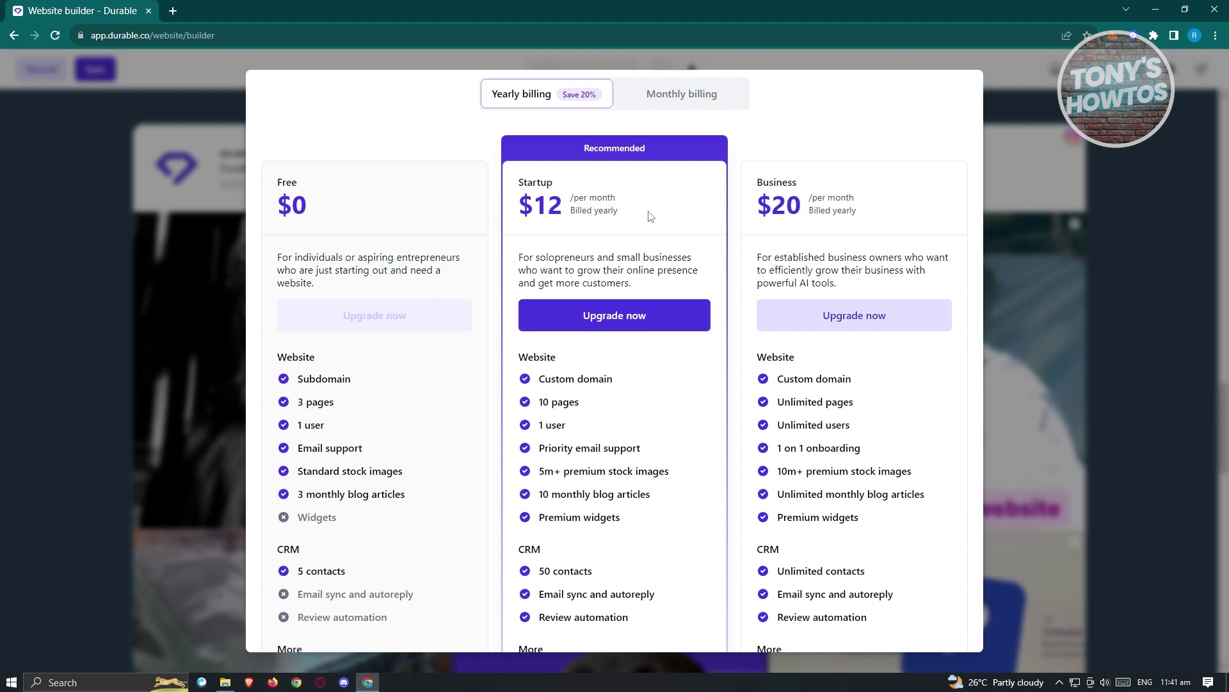
scroll(643, 214, "down", 2)
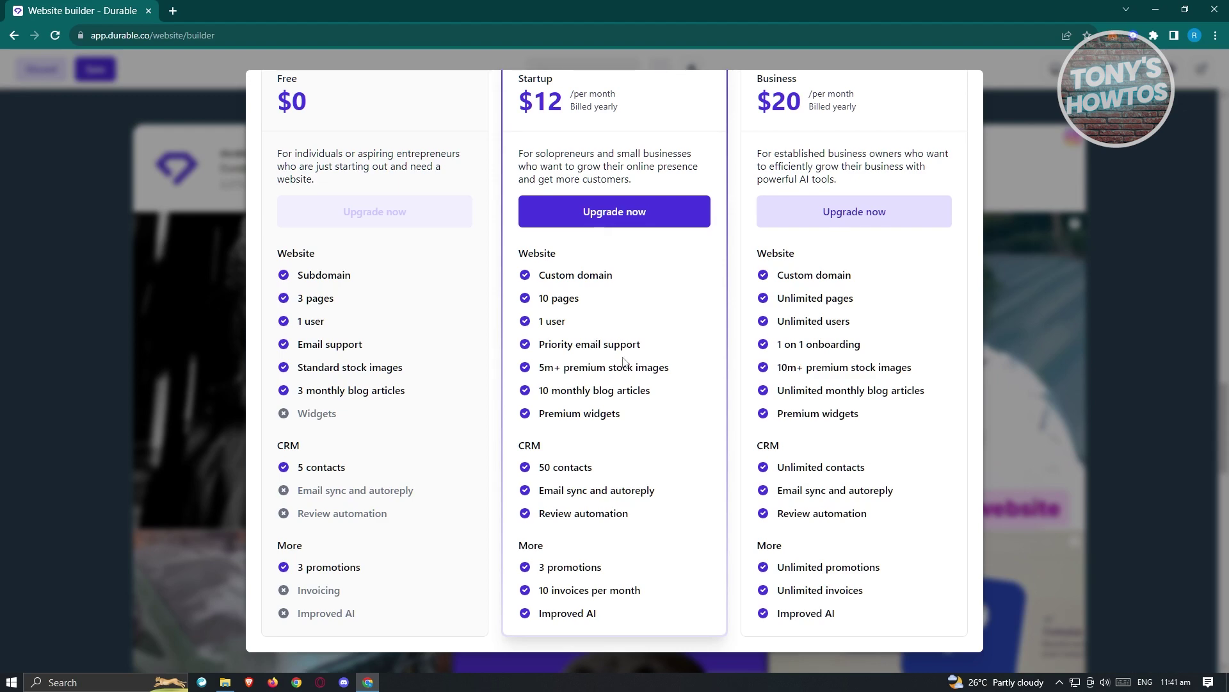
scroll(633, 428, "up", 3)
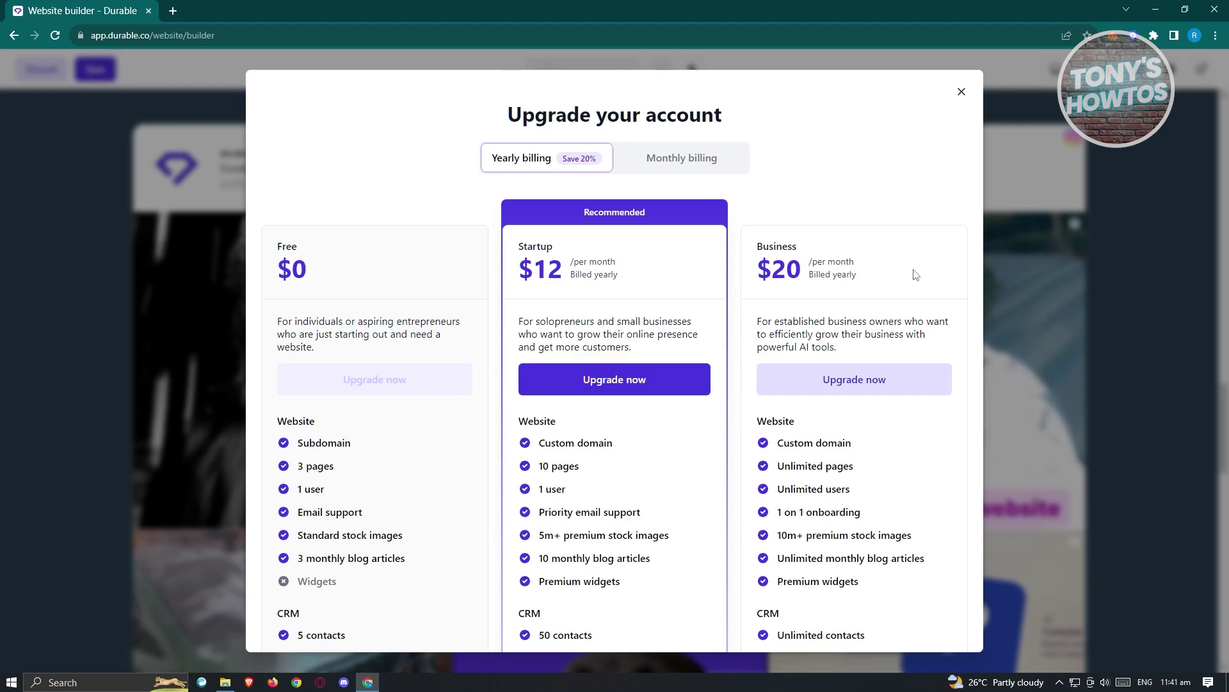
scroll(914, 272, "down", 3)
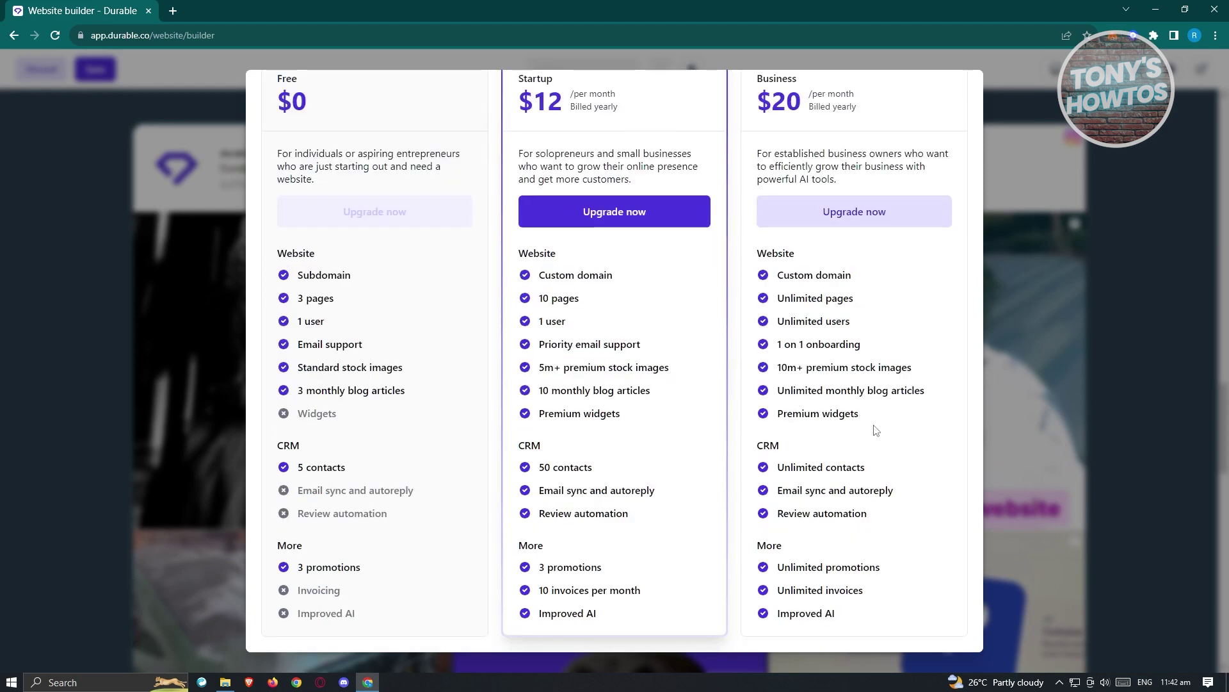
scroll(875, 430, "up", 3)
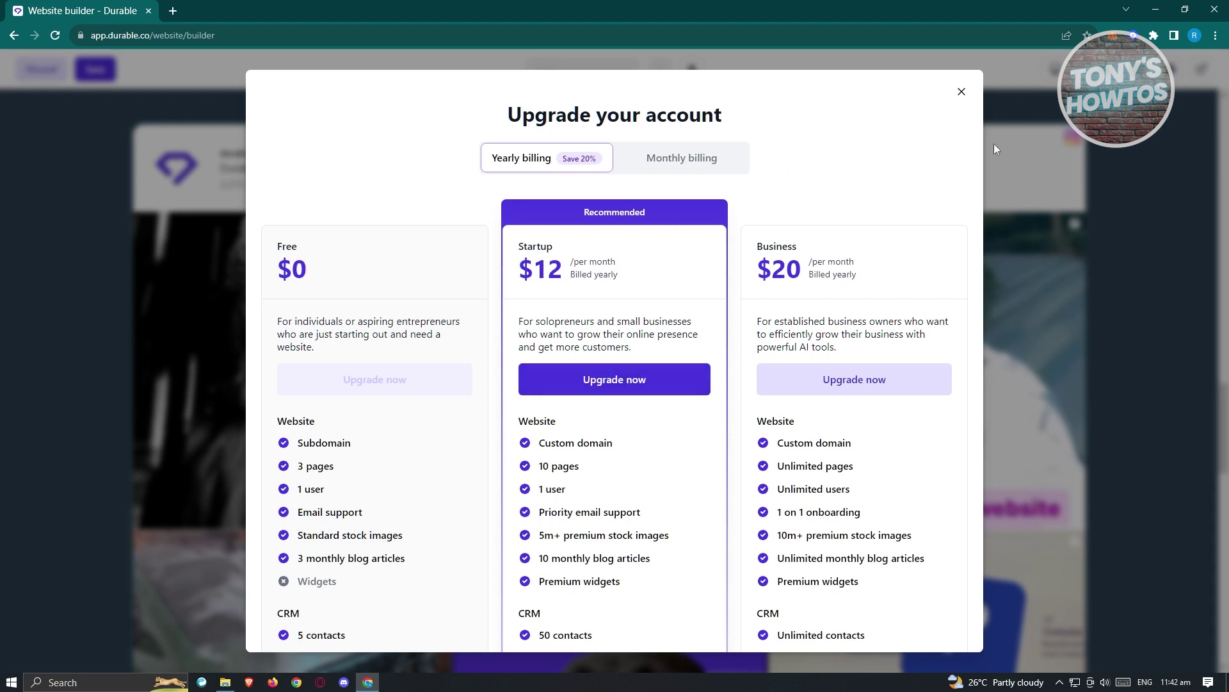
Dismiss the upgrade plans, save the Renz Studio site, and preview renzstudio.mydurable.com in a new tab
left_click(961, 93)
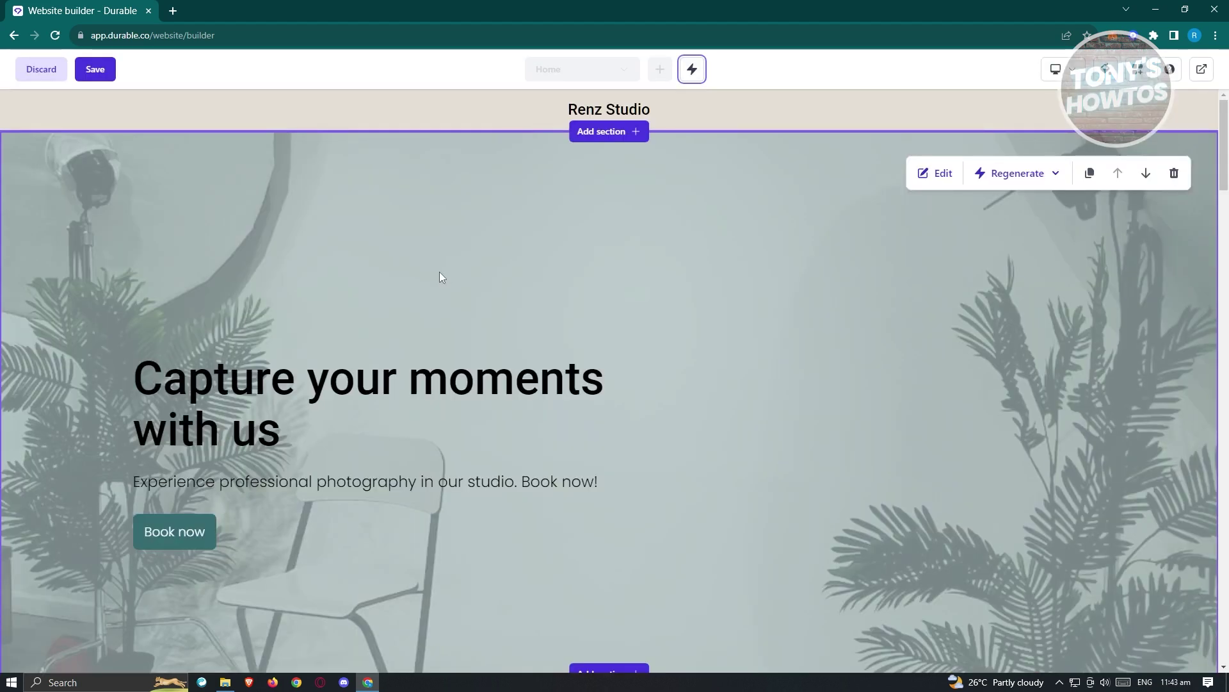
left_click(102, 71)
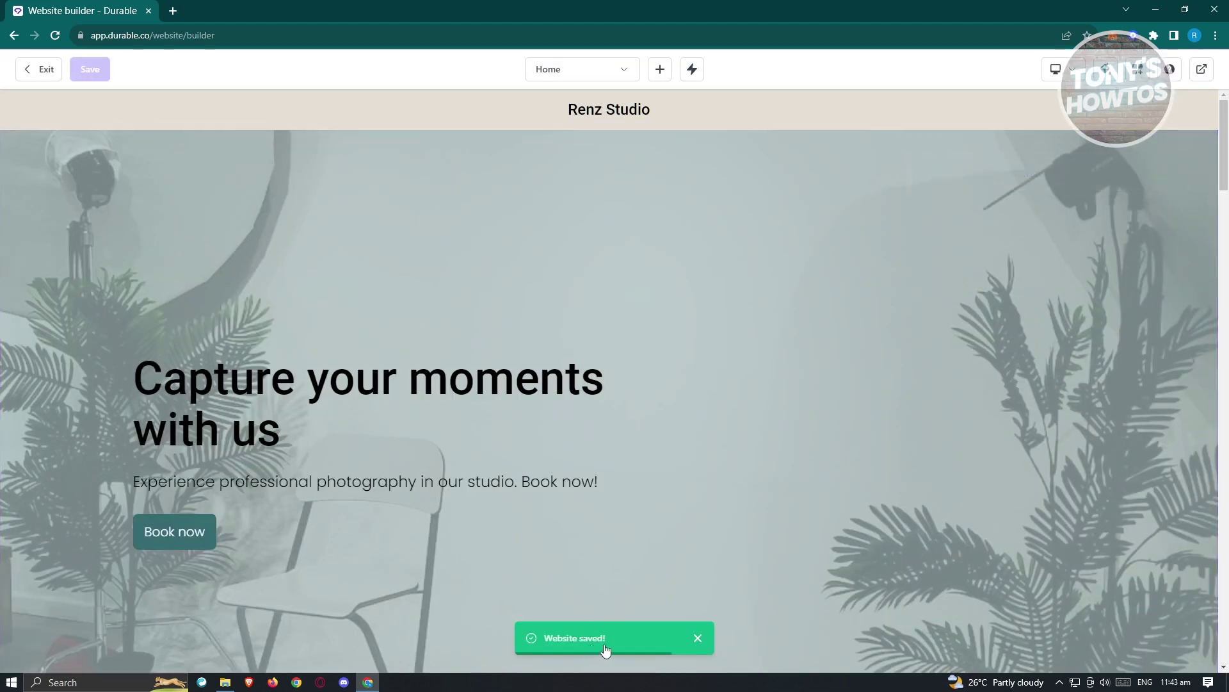
left_click(1202, 72)
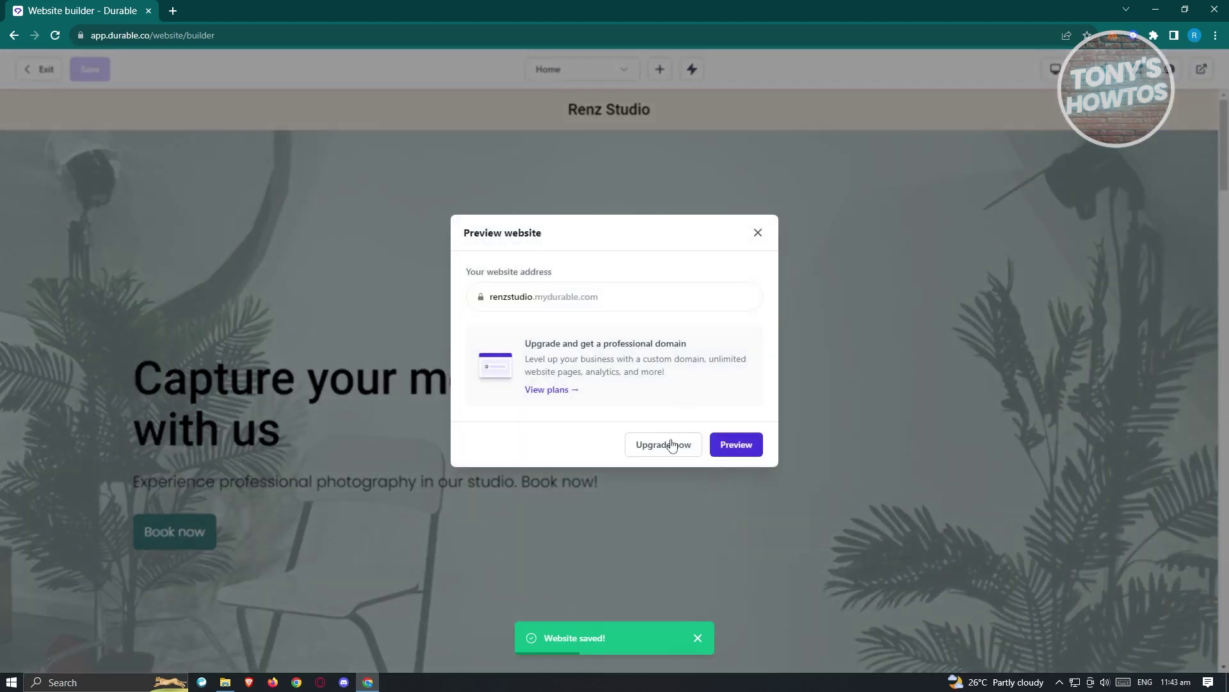
left_click(728, 447)
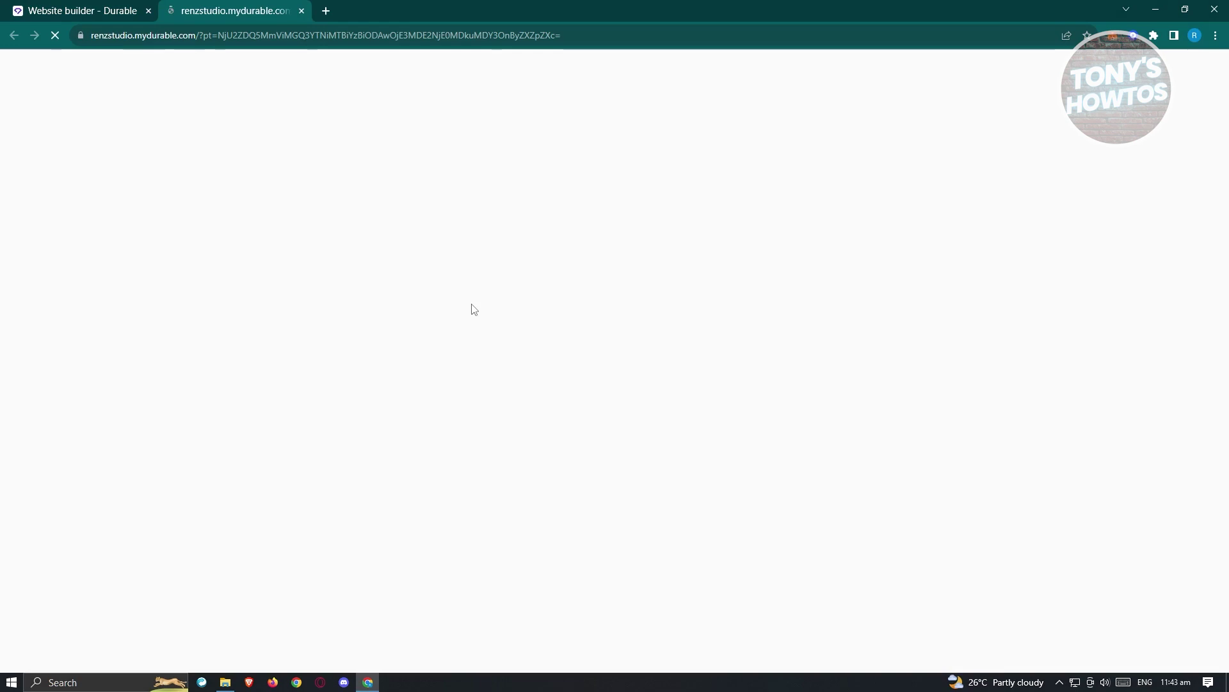